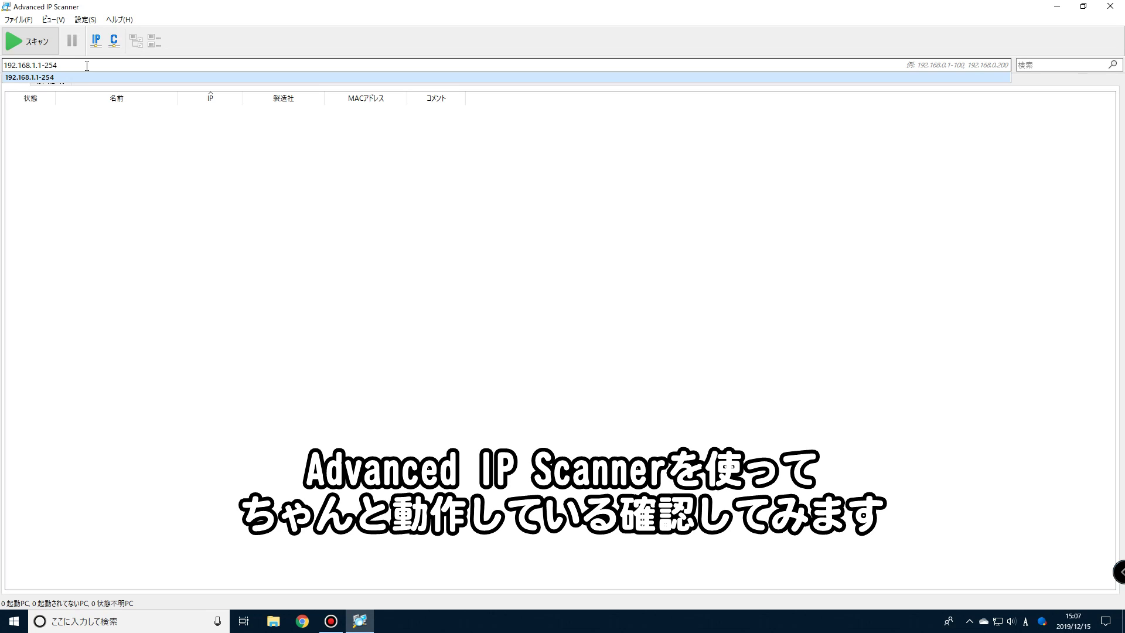
- Set the scan range to 192.168.1.1-50 and scan the network for connected devices
key("BackSpace")
key("BackSpace")
key("BackSpace")
type("50")
key("Return")
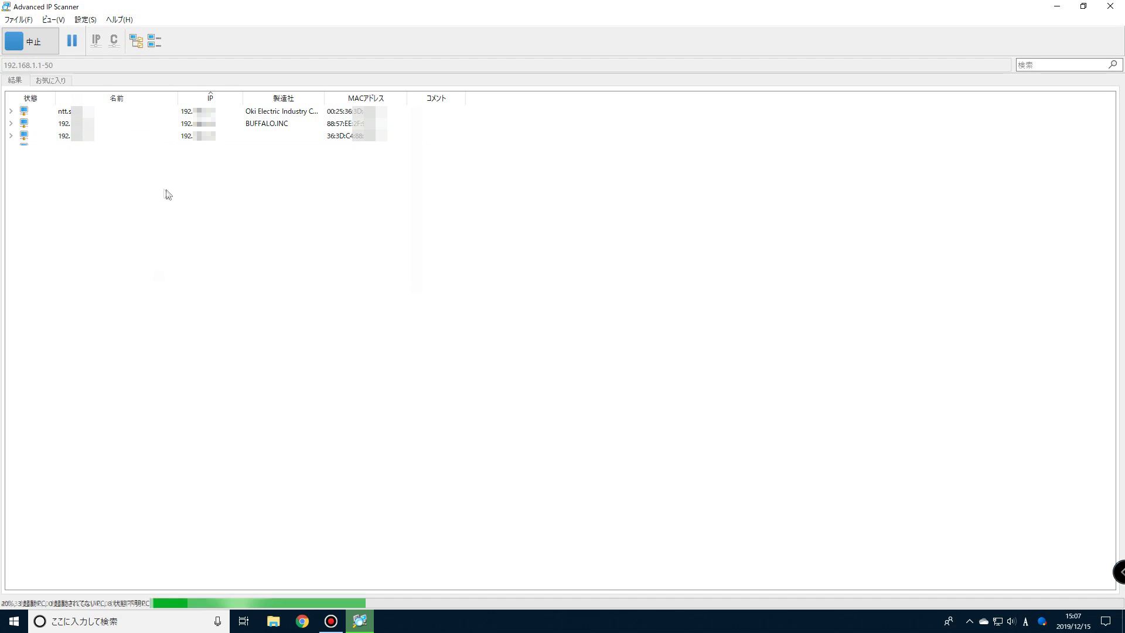
left_click(199, 159)
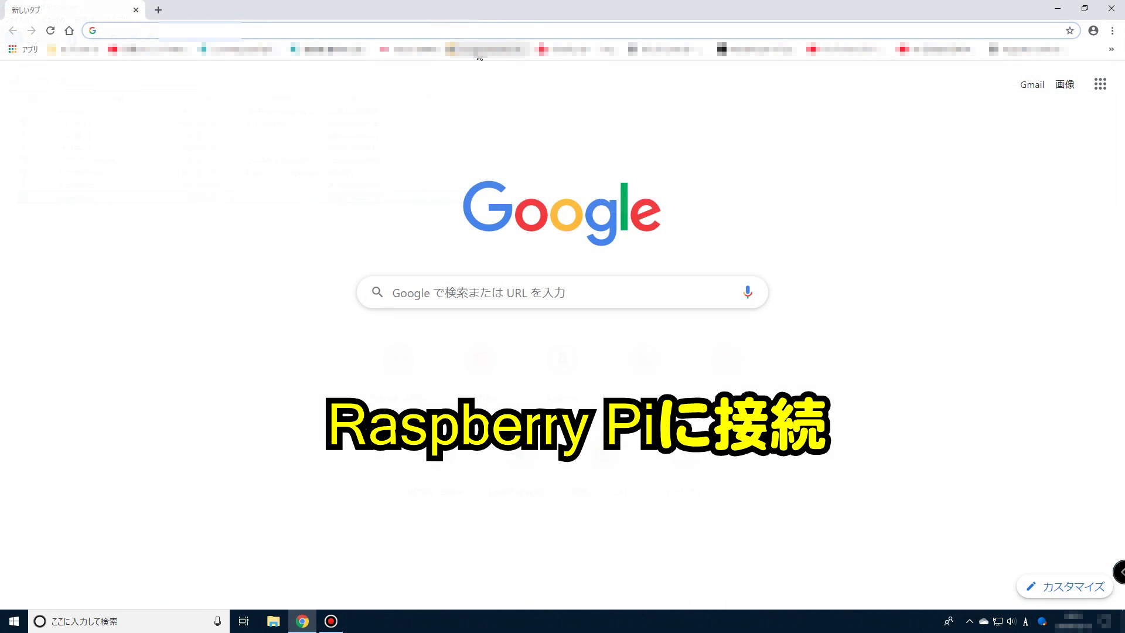
type("http")
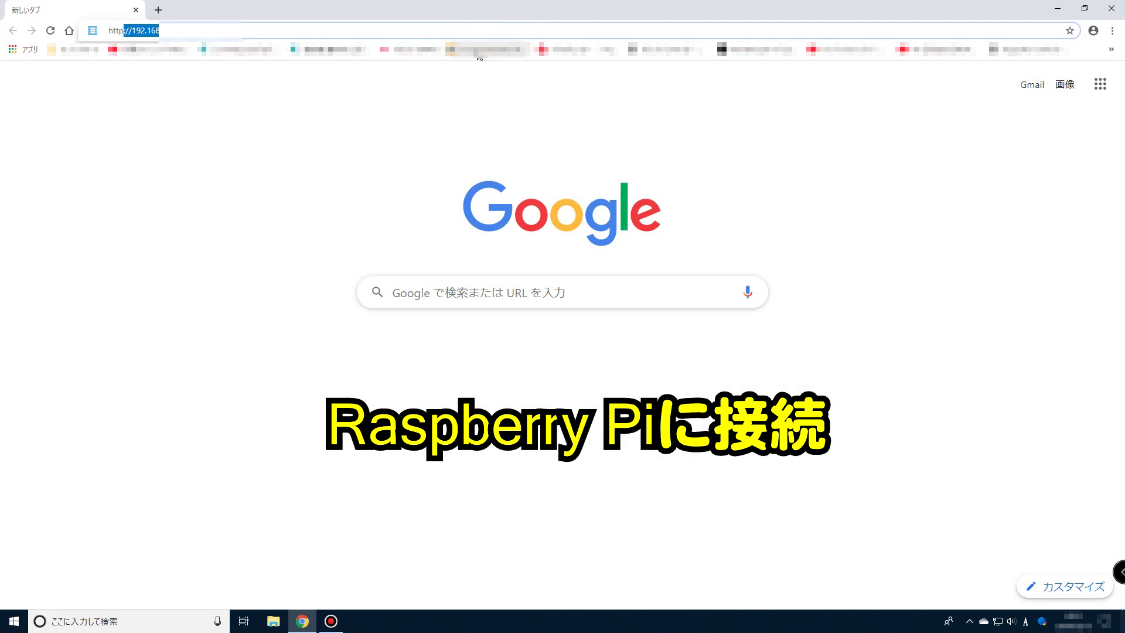
type("://192.168")
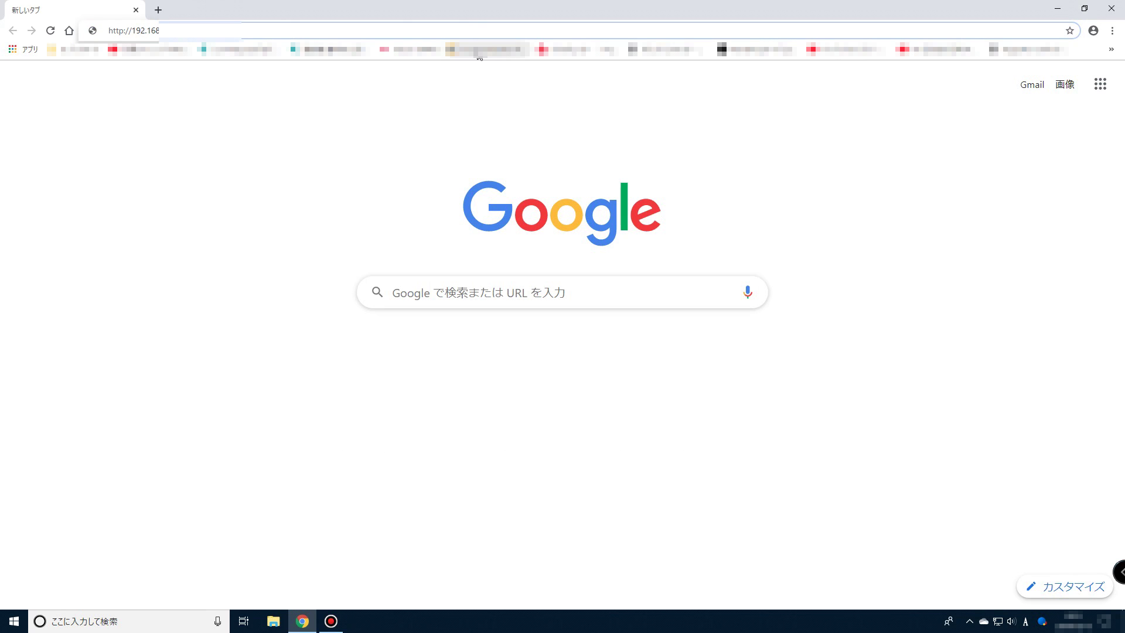
key("Return")
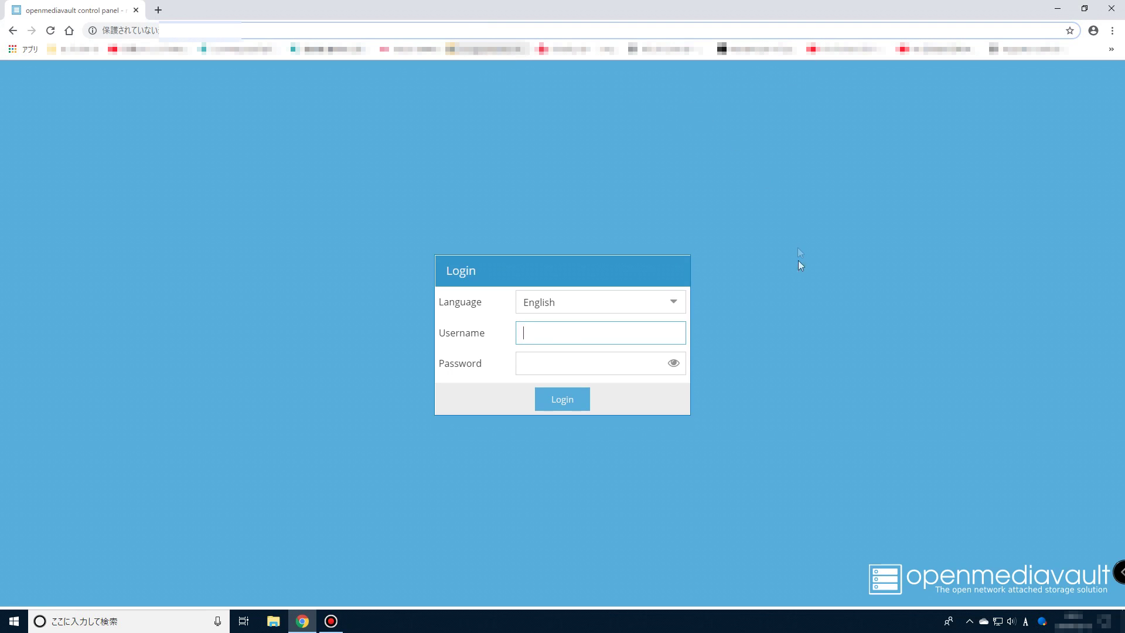
- Set the login form's language to 日本語
left_click(674, 304)
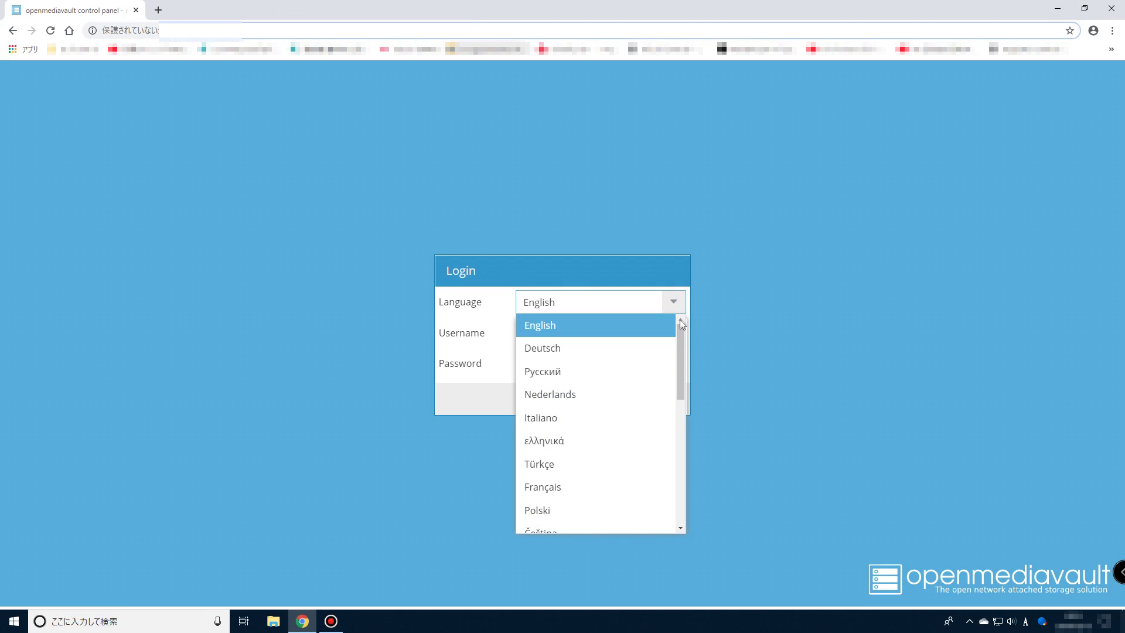
left_click_drag(679, 333, 683, 467)
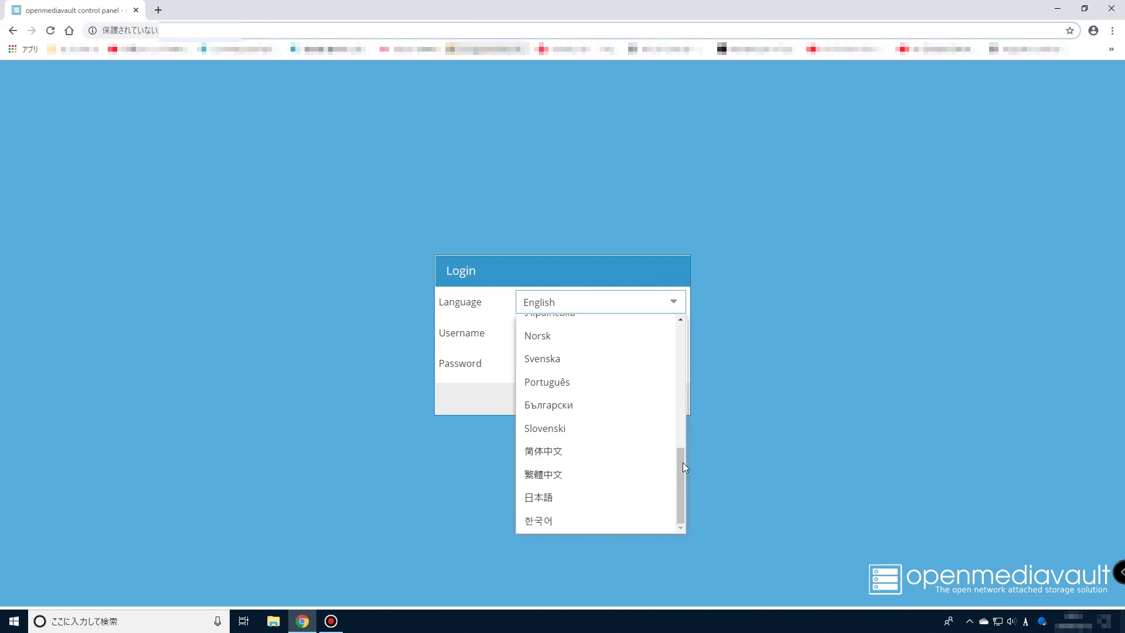
left_click(648, 494)
- Log in as admin with the account password and decline to save the password in the browser
left_click(561, 333)
type("admin")
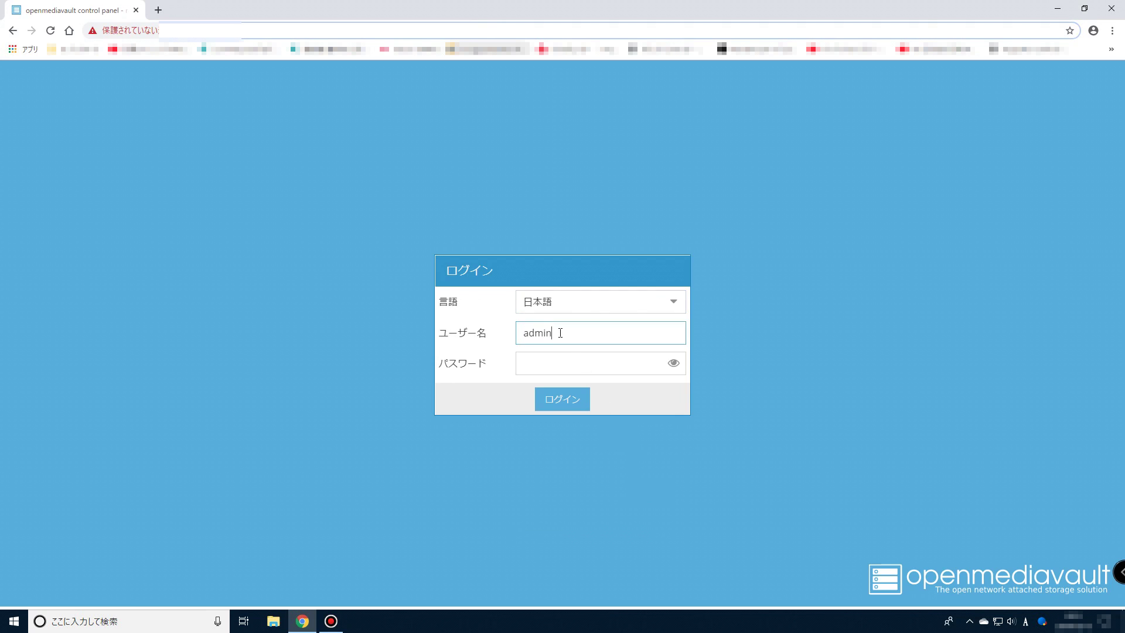
key("Tab")
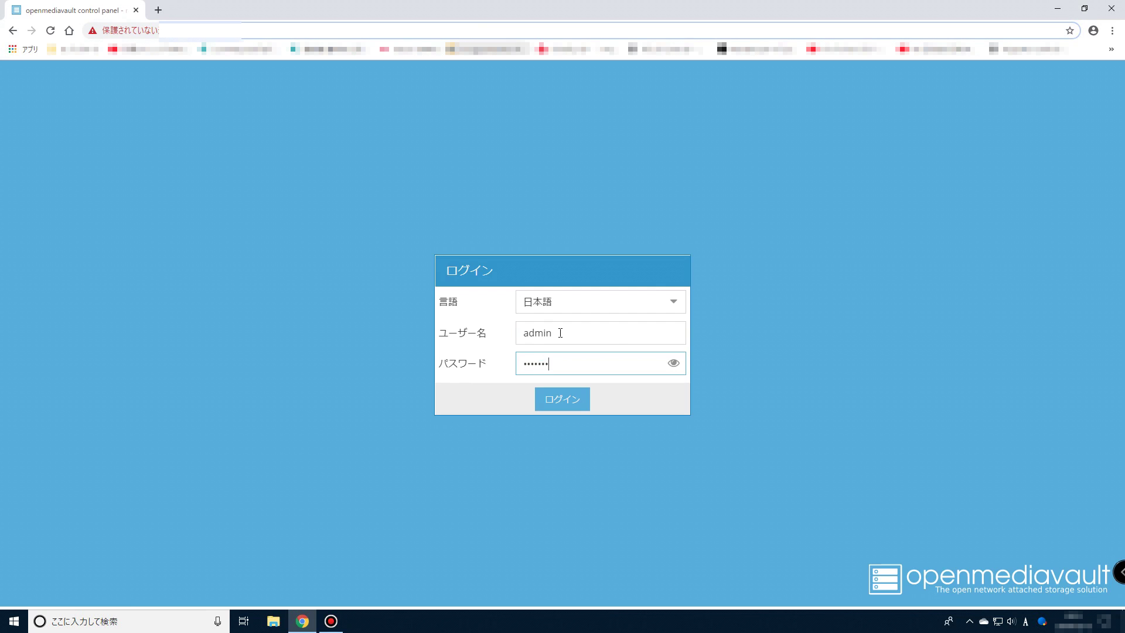
key("Return")
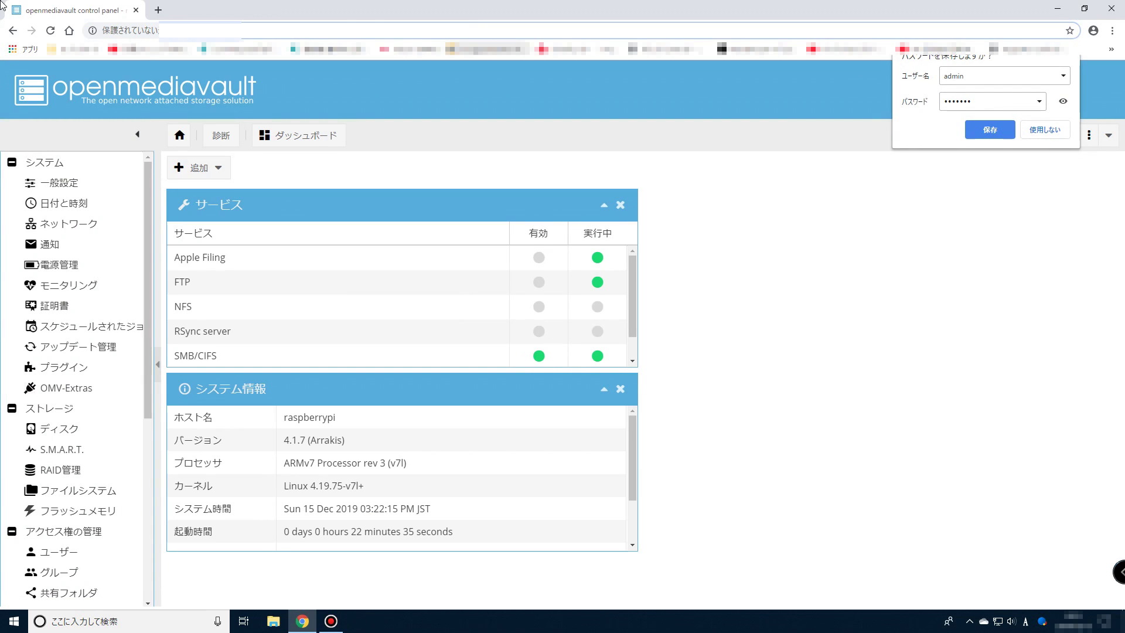
left_click(1045, 130)
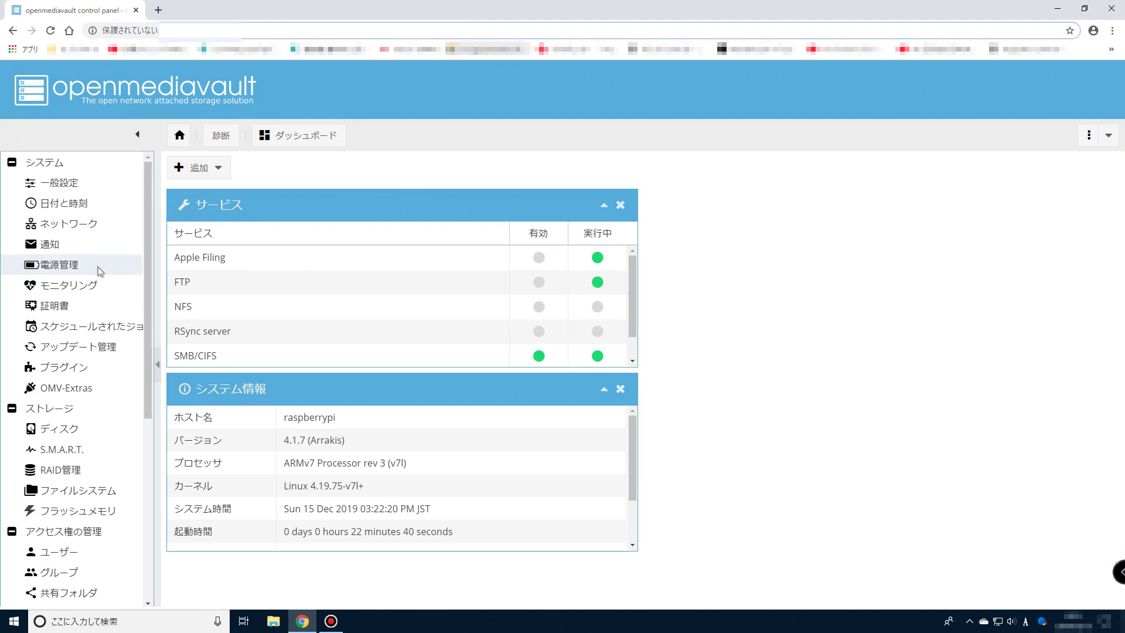
- Open the web administrator password page (Web管理者パスワード) in the general system settings
left_click(65, 184)
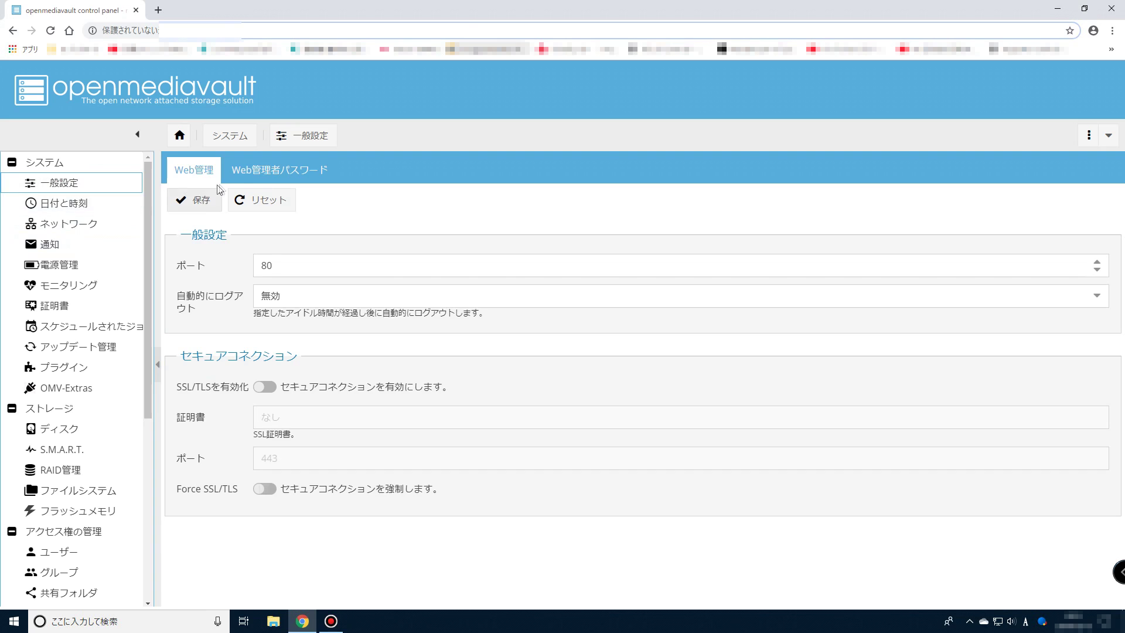
left_click(270, 171)
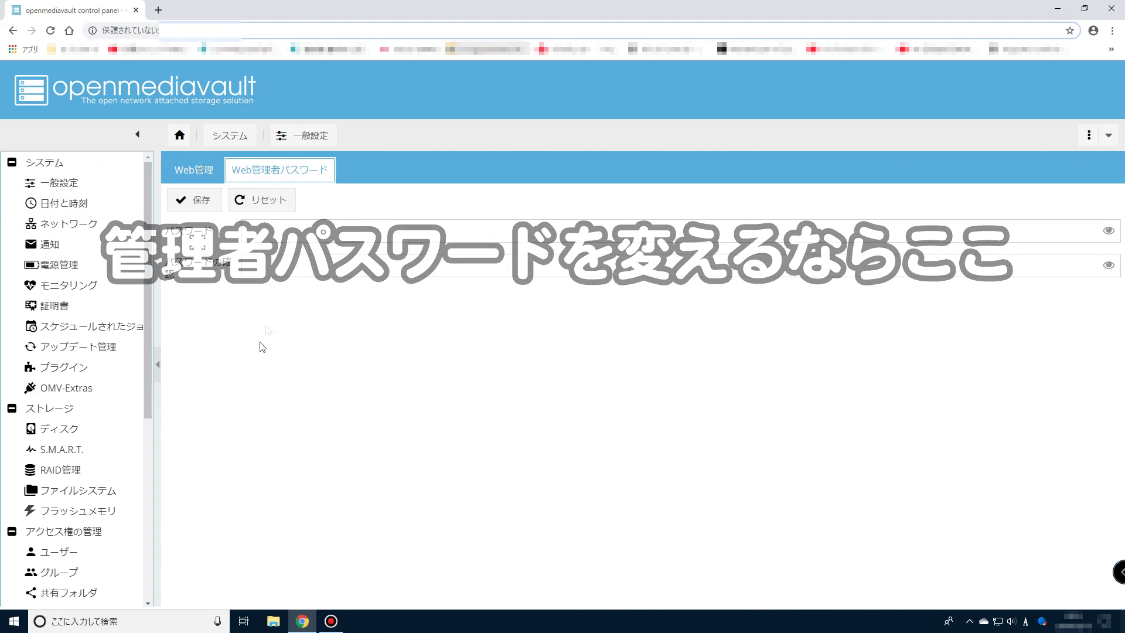
- Start creating a storage file system on the SSD 860 EVO 500G device (/dev/sda) with the label ssd
left_click(41, 408)
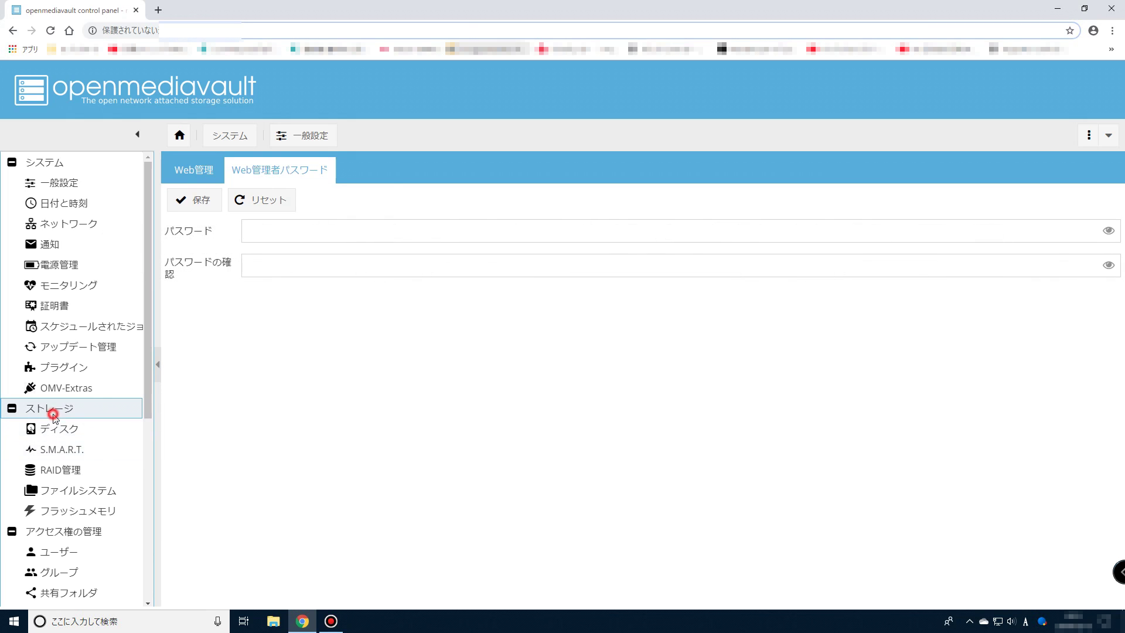
left_click(408, 179)
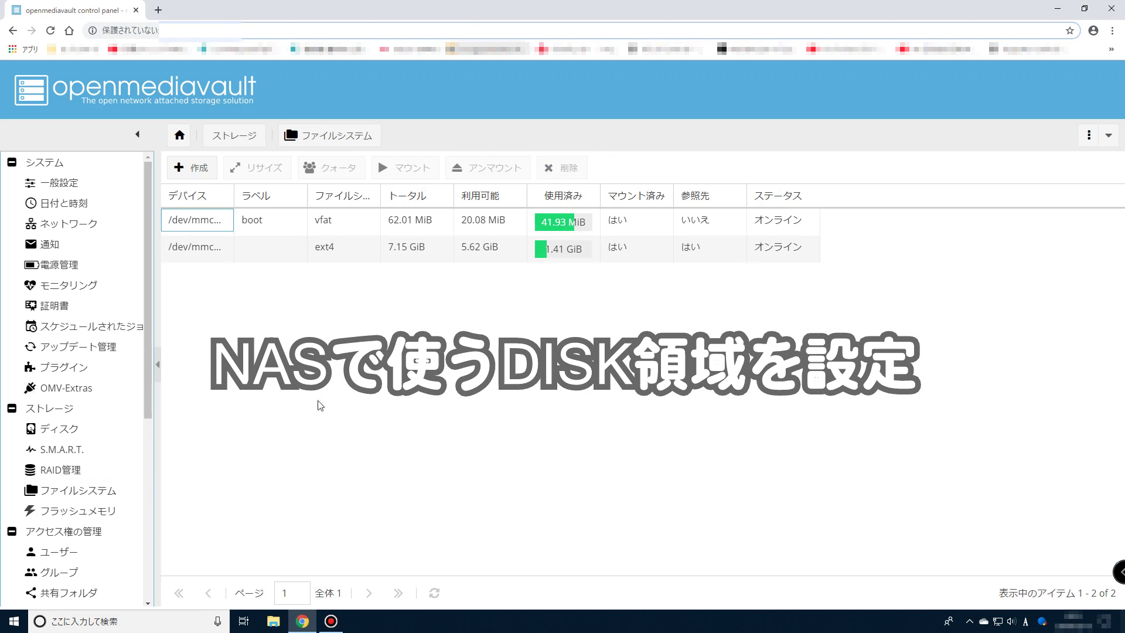
left_click(198, 168)
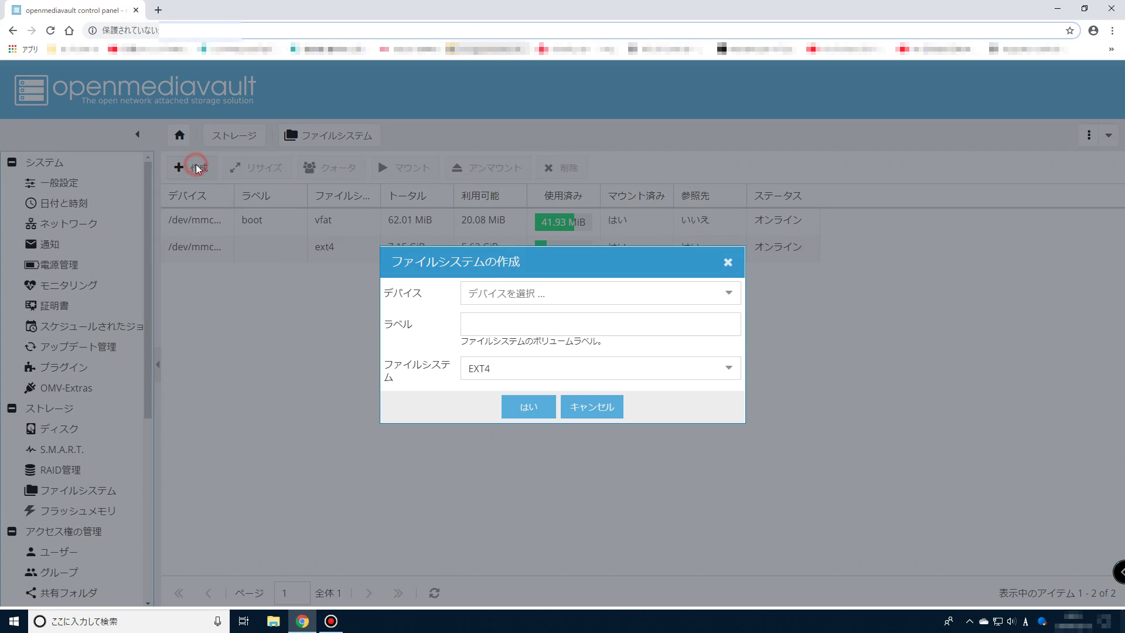
left_click(730, 294)
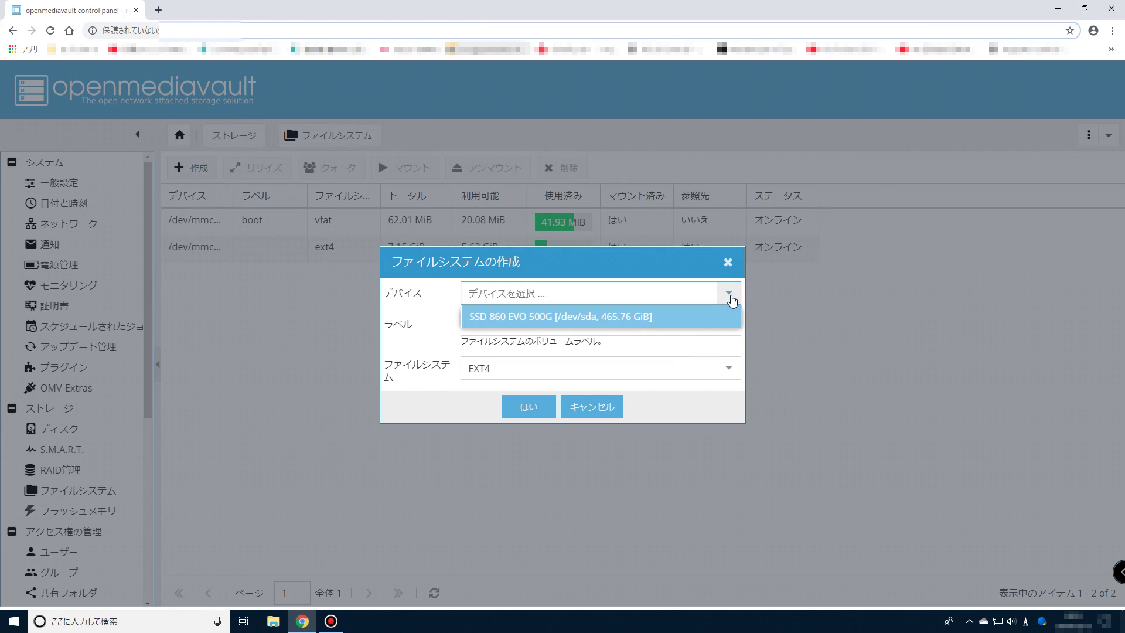
left_click(596, 322)
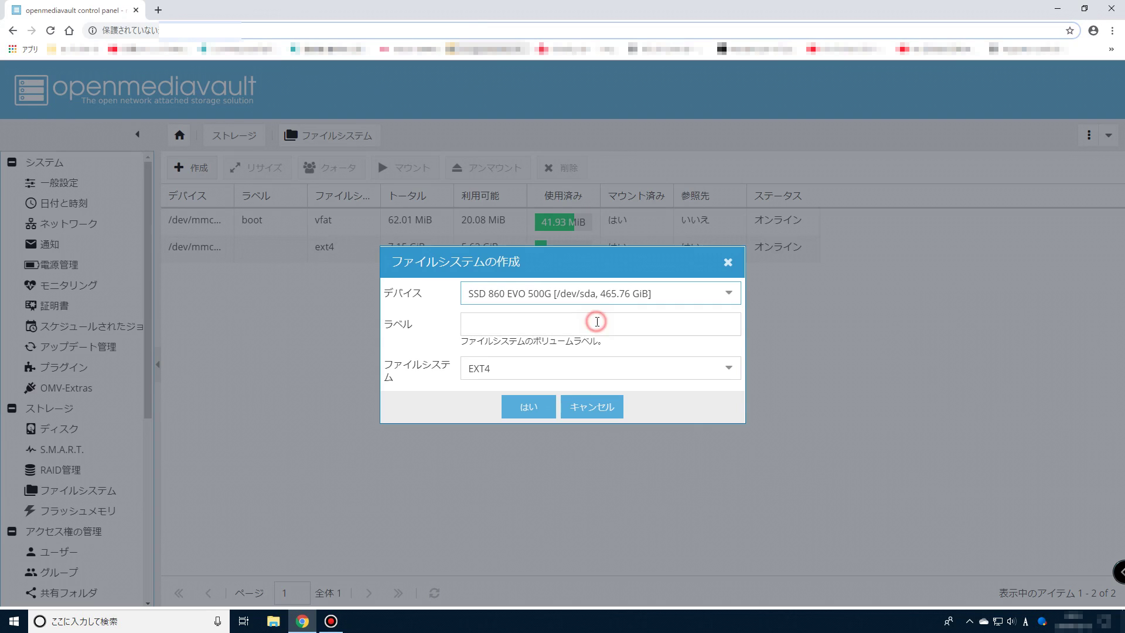
left_click(596, 322)
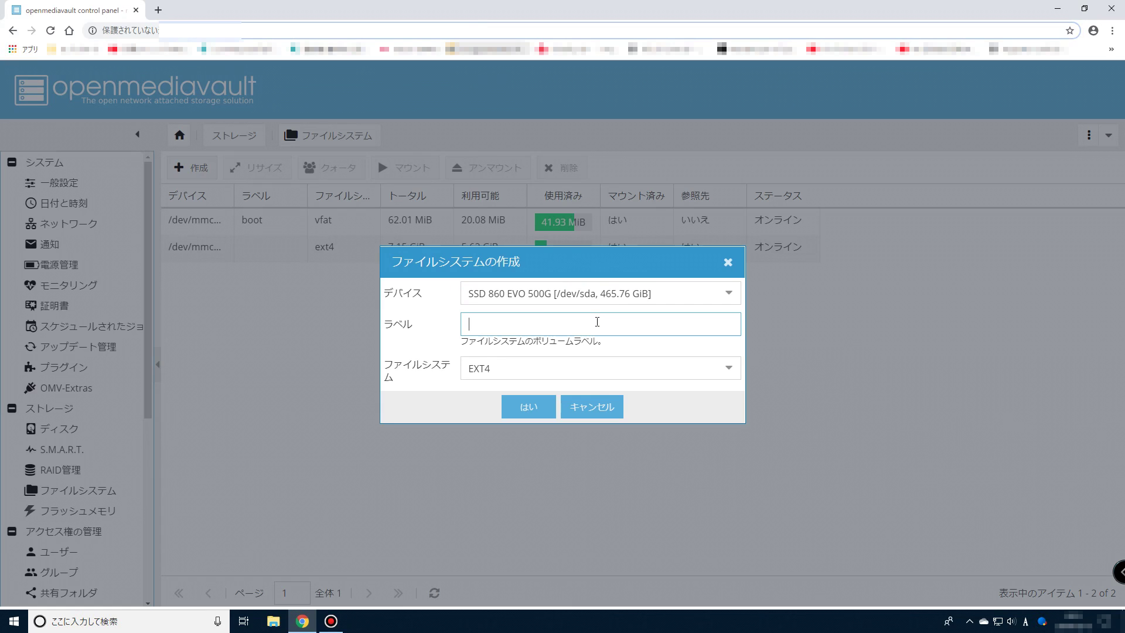
type("ssd")
- Choose EXT4 as the file system type and format the SSD with it
left_click(728, 368)
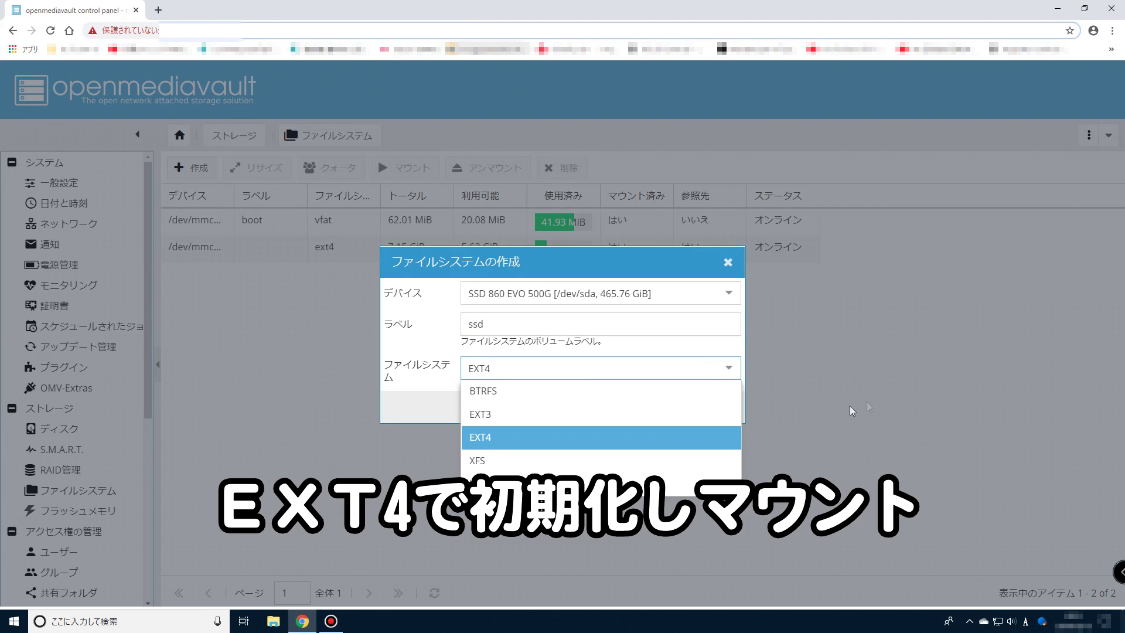
left_click(521, 434)
left_click(528, 411)
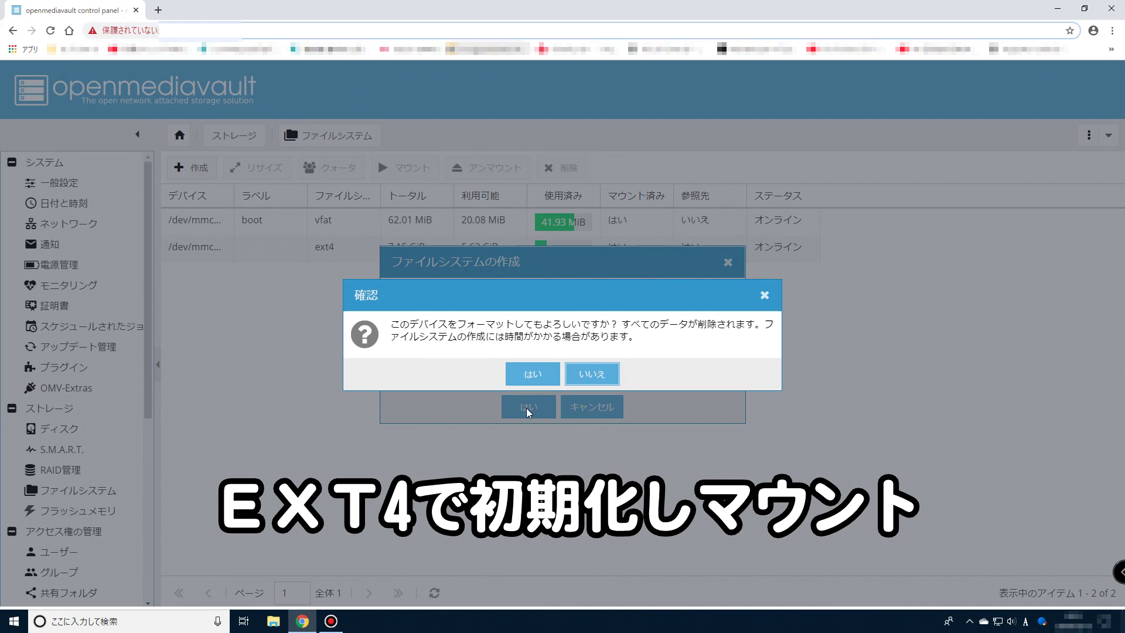
left_click(530, 374)
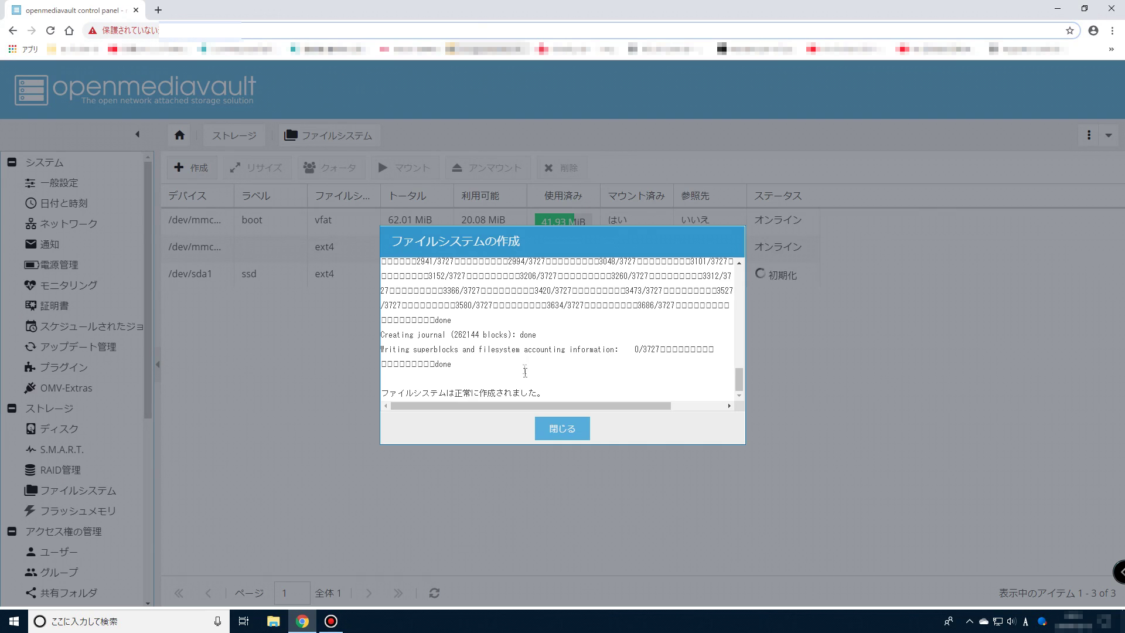
left_click(563, 431)
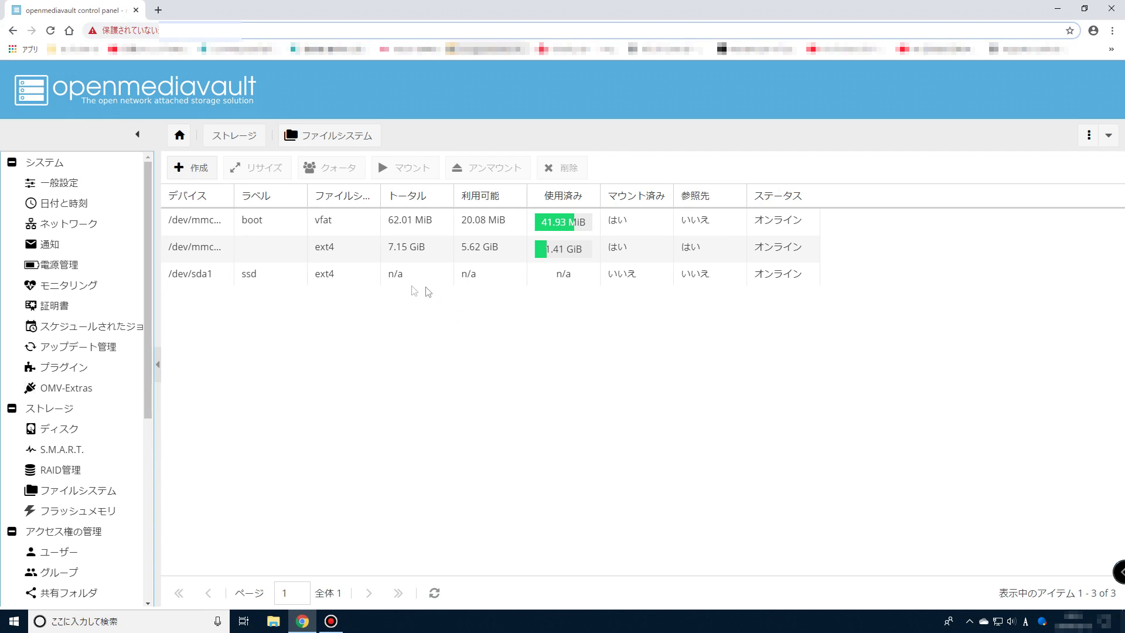
- Mount the /dev/sda1 file system labelled ssd and apply the configuration change
left_click(200, 274)
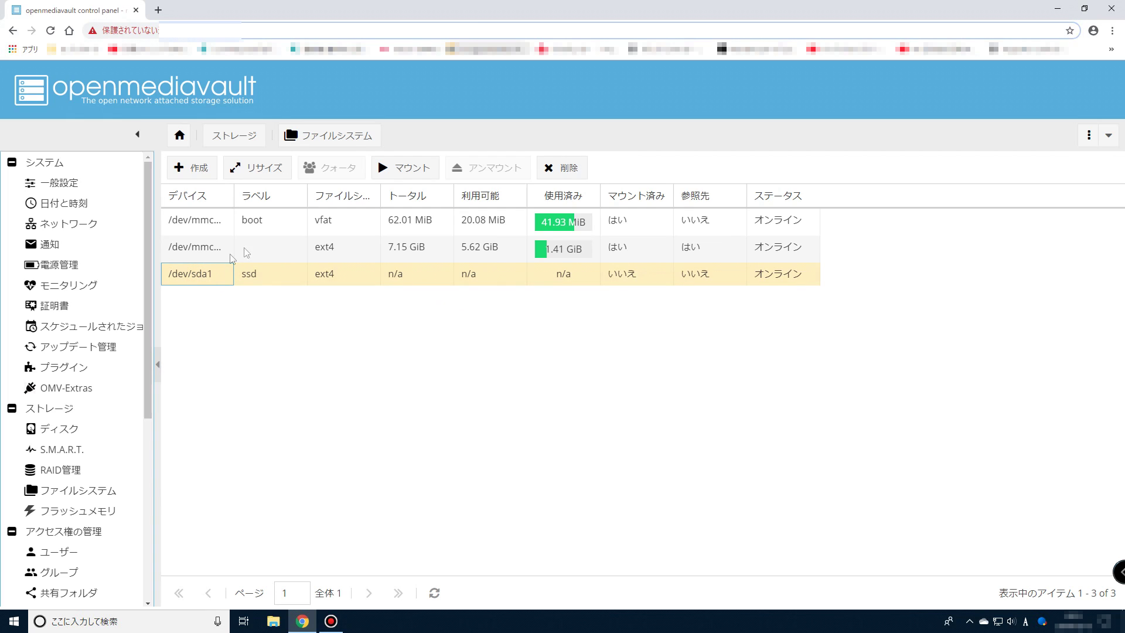
left_click(383, 169)
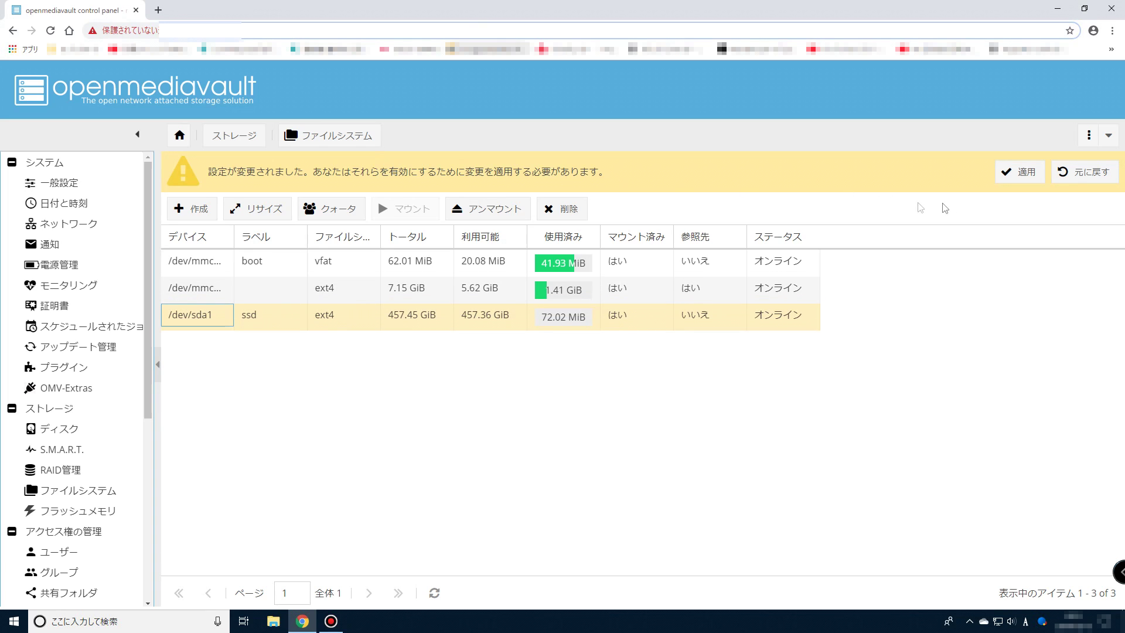
left_click(1027, 175)
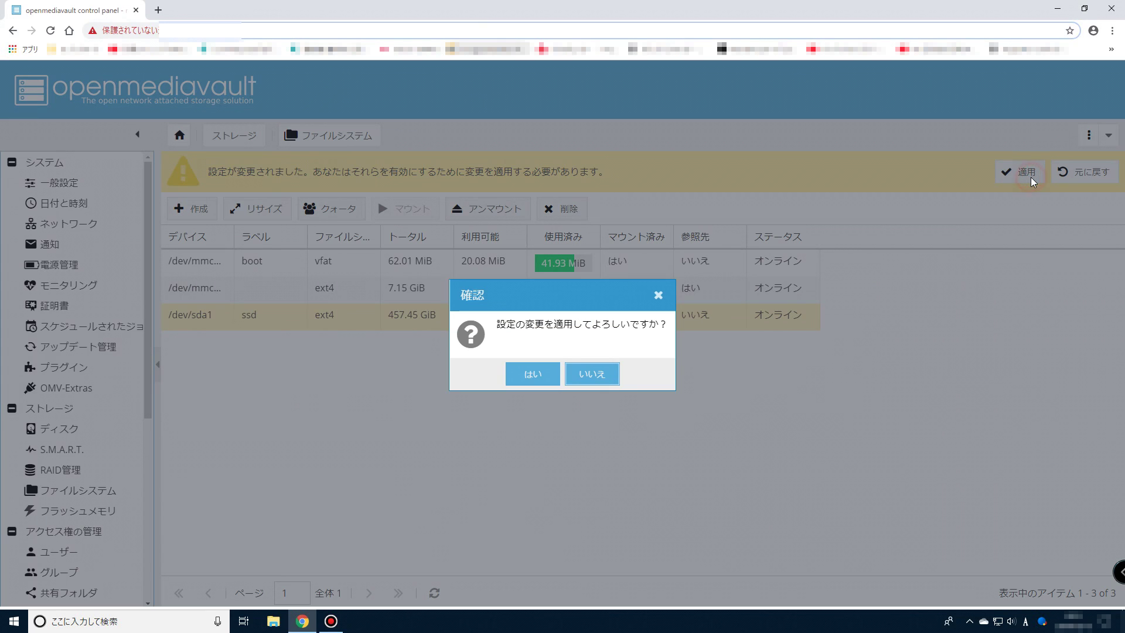
left_click(532, 374)
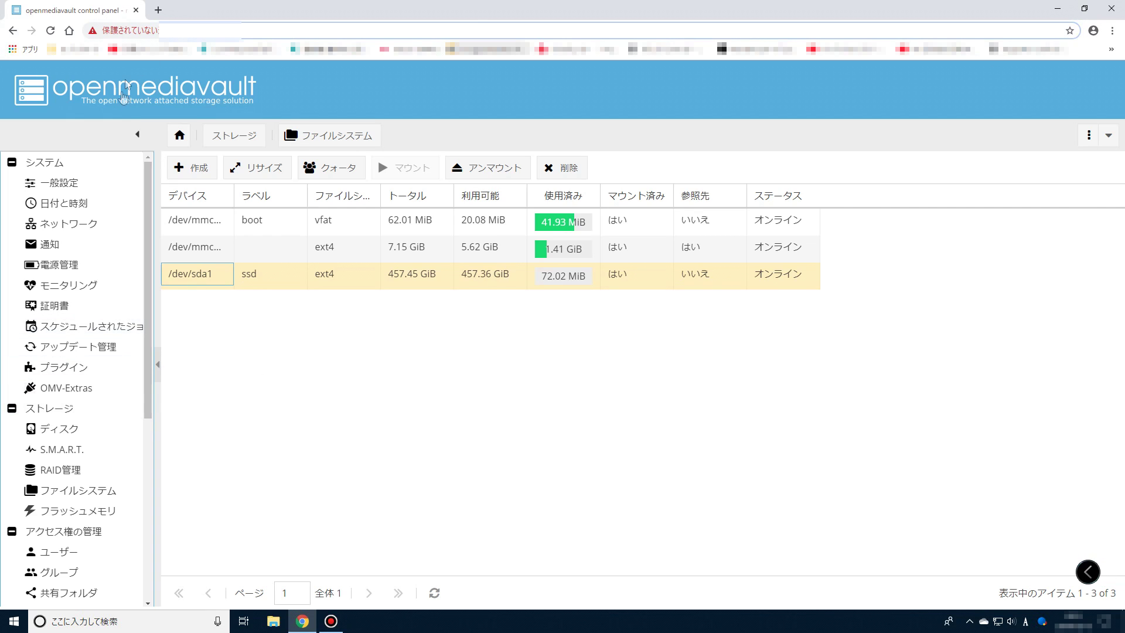
- Add a shared folder named nas on the ssd device with the path nas/ and apply the configuration change
left_click(79, 590)
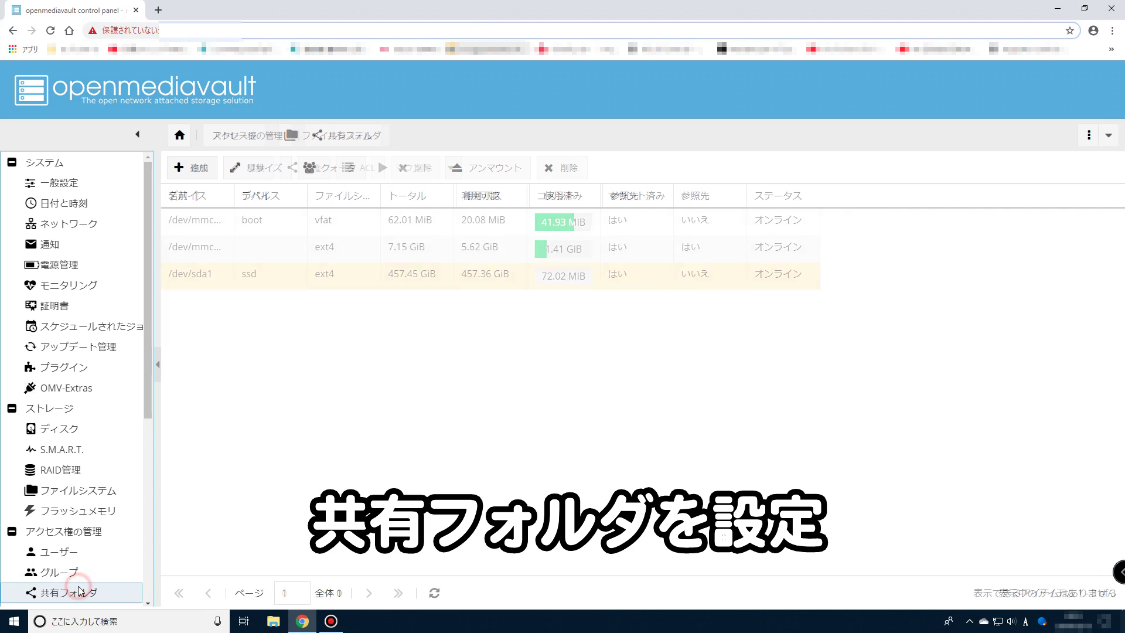
left_click(192, 167)
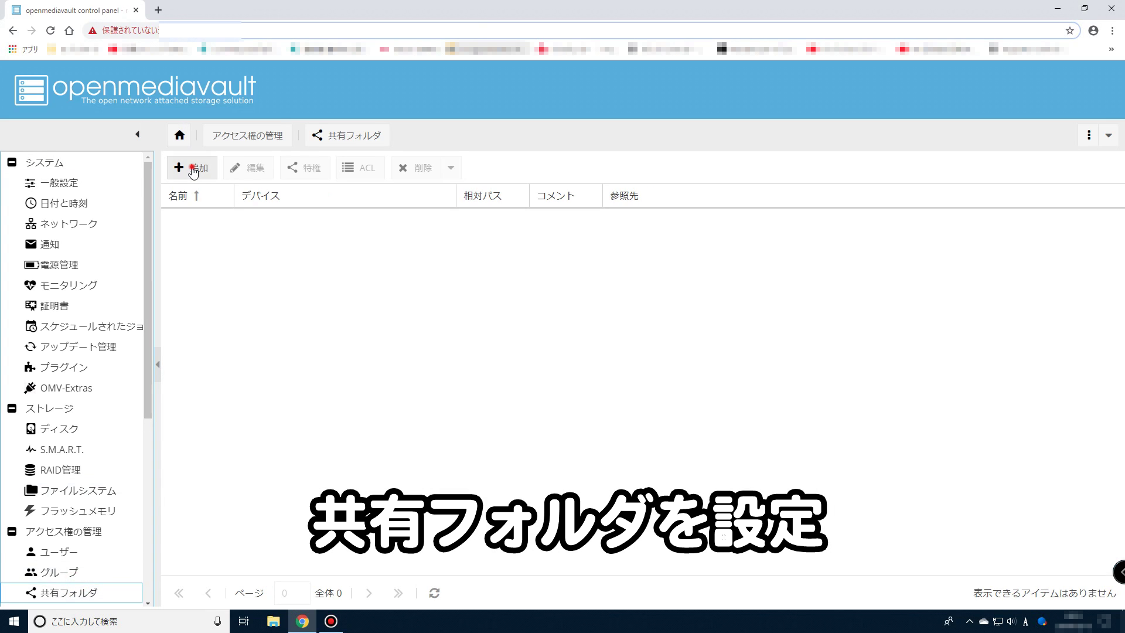
left_click(681, 226)
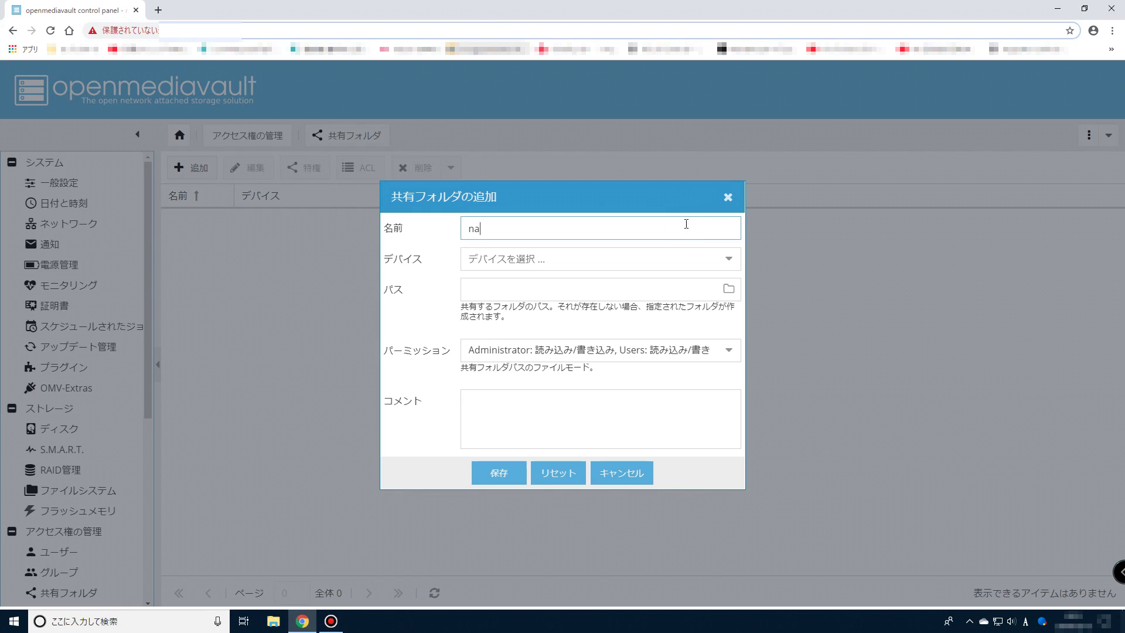
left_click(728, 259)
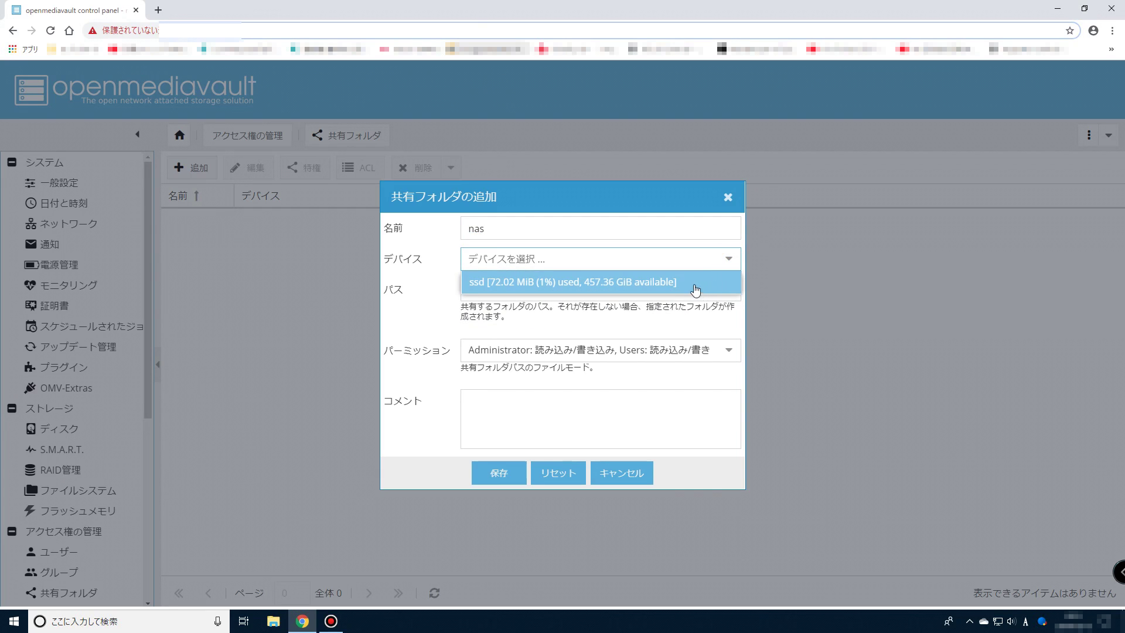
left_click(624, 284)
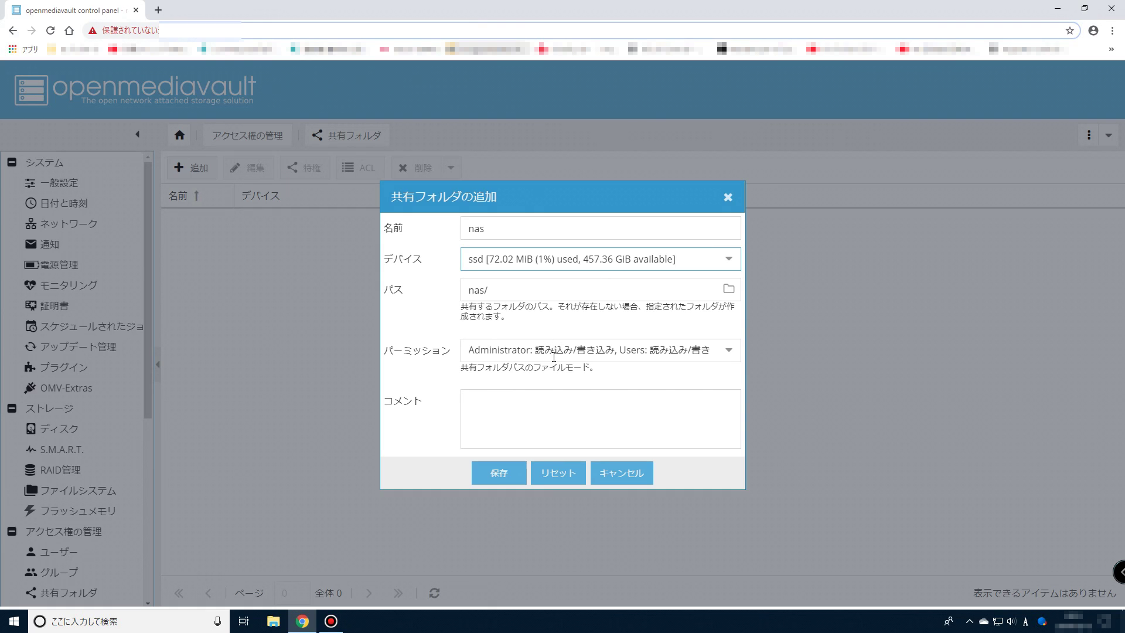
left_click(494, 480)
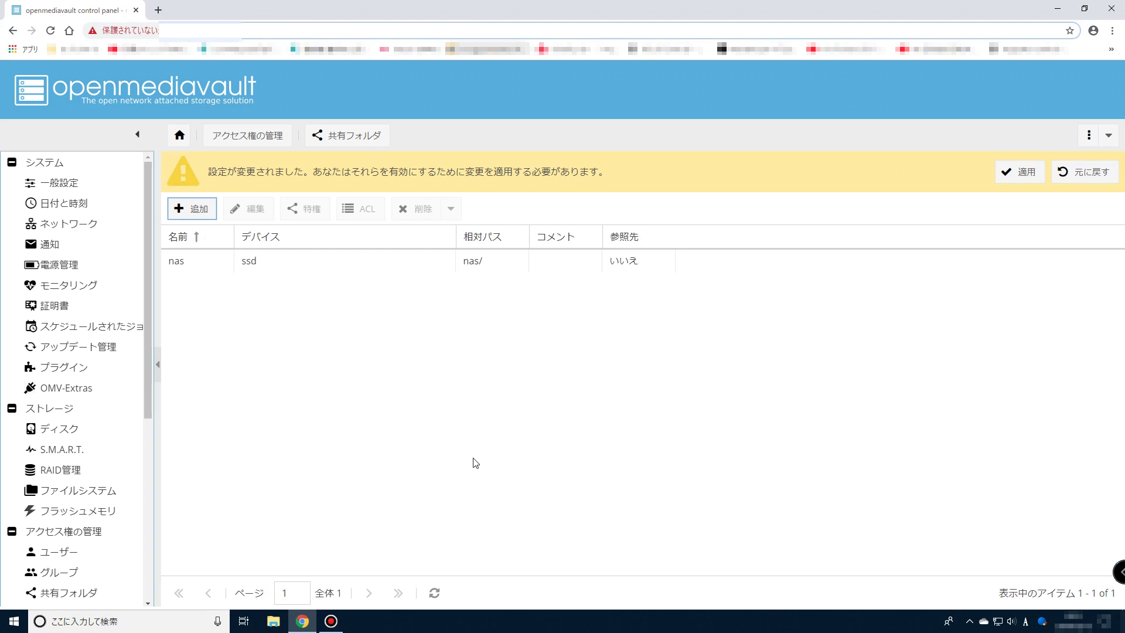
left_click(1011, 172)
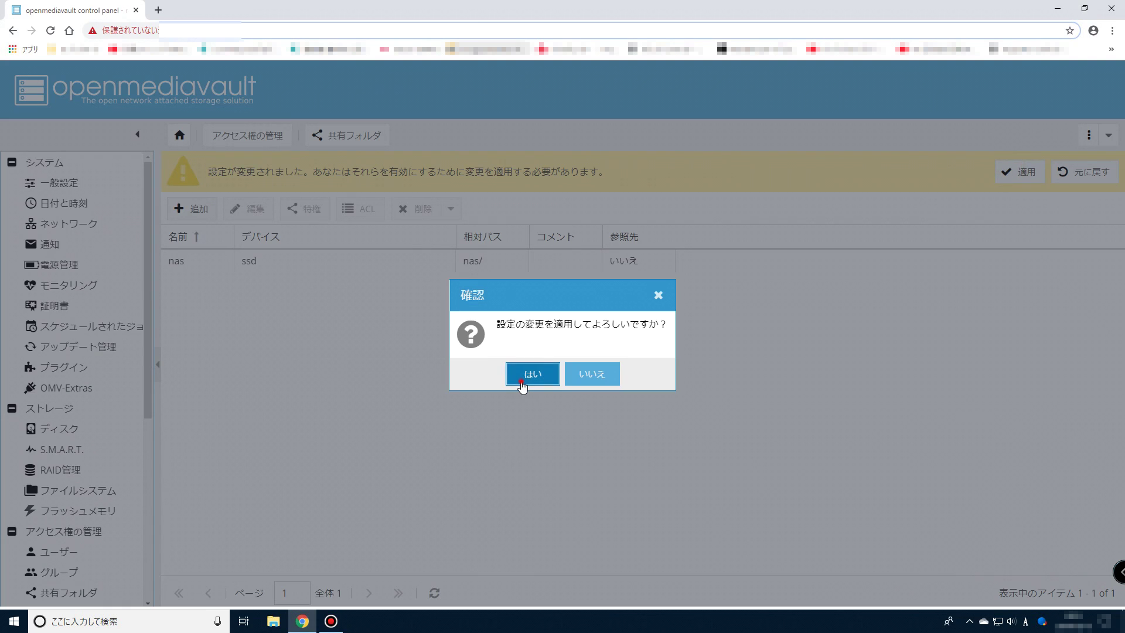
left_click(521, 380)
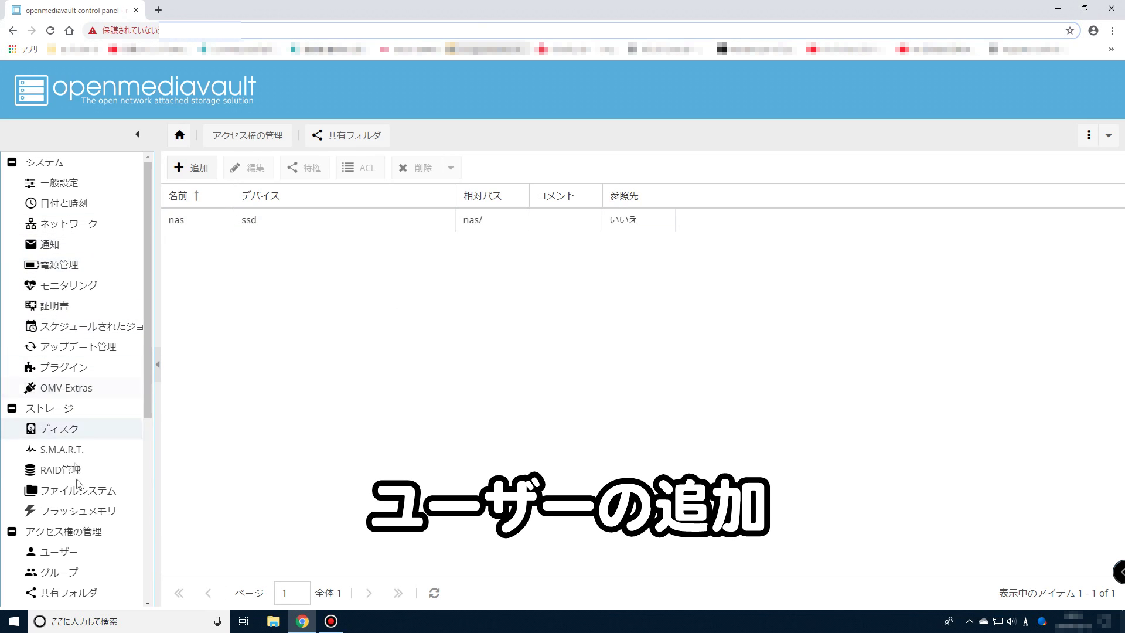
- Start adding a new user account under access rights management and name it admin-pi
left_click(76, 556)
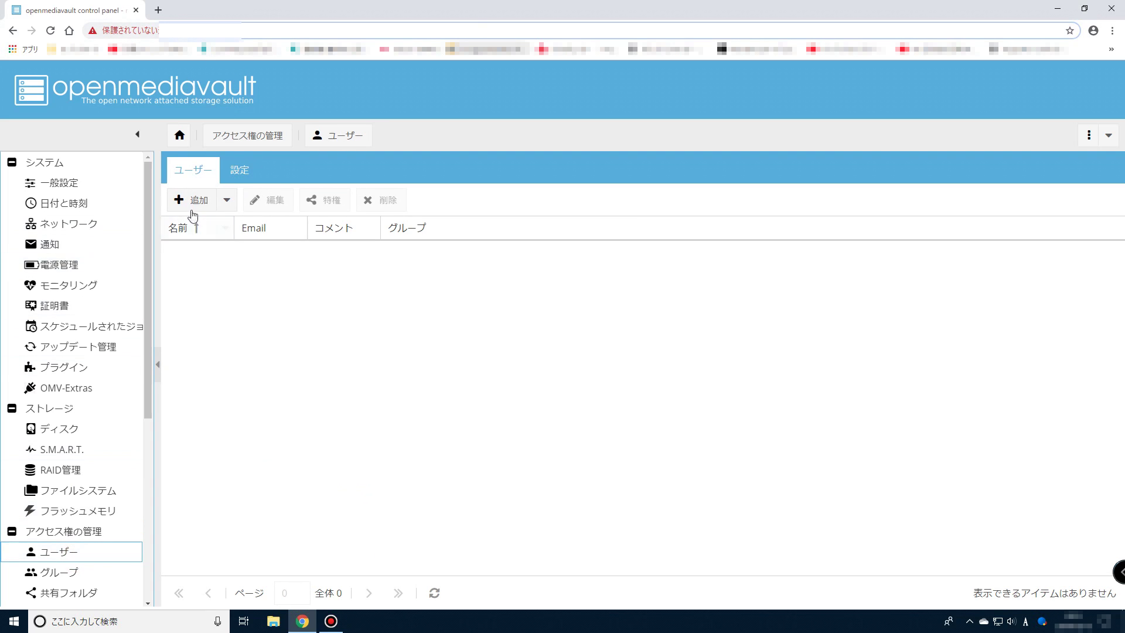
left_click(227, 204)
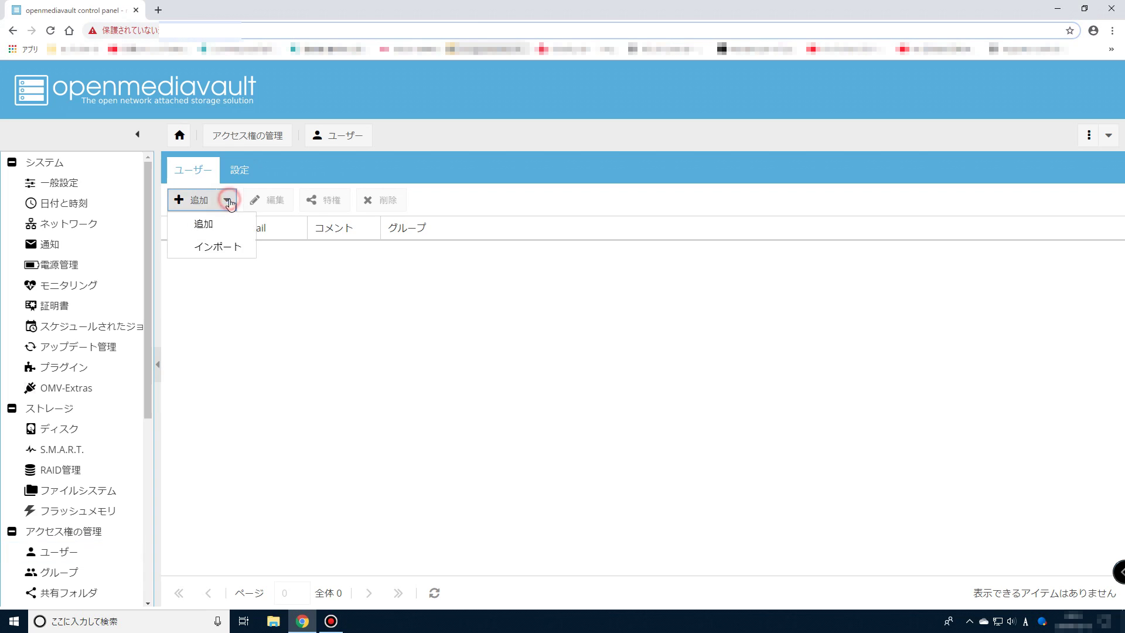
left_click(206, 223)
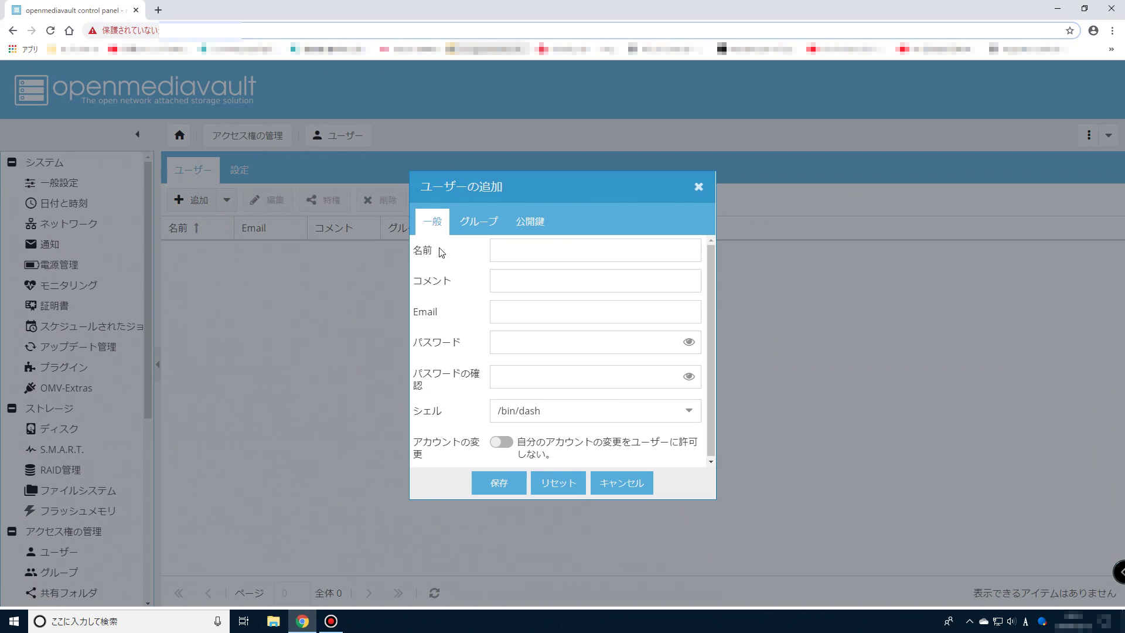
left_click(506, 254)
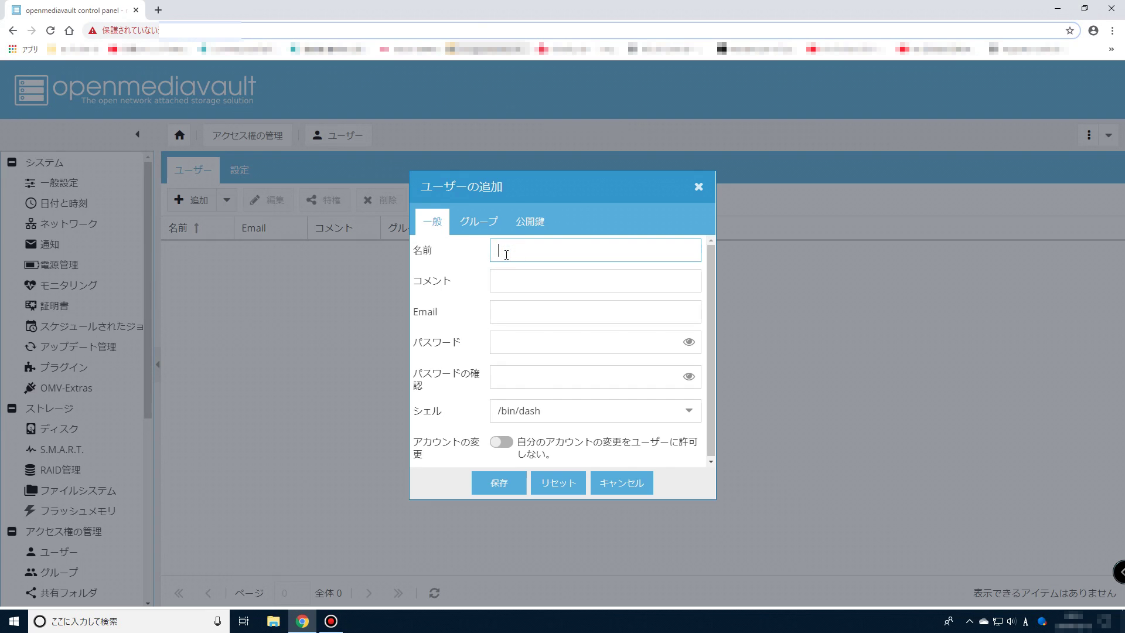
left_click(415, 171)
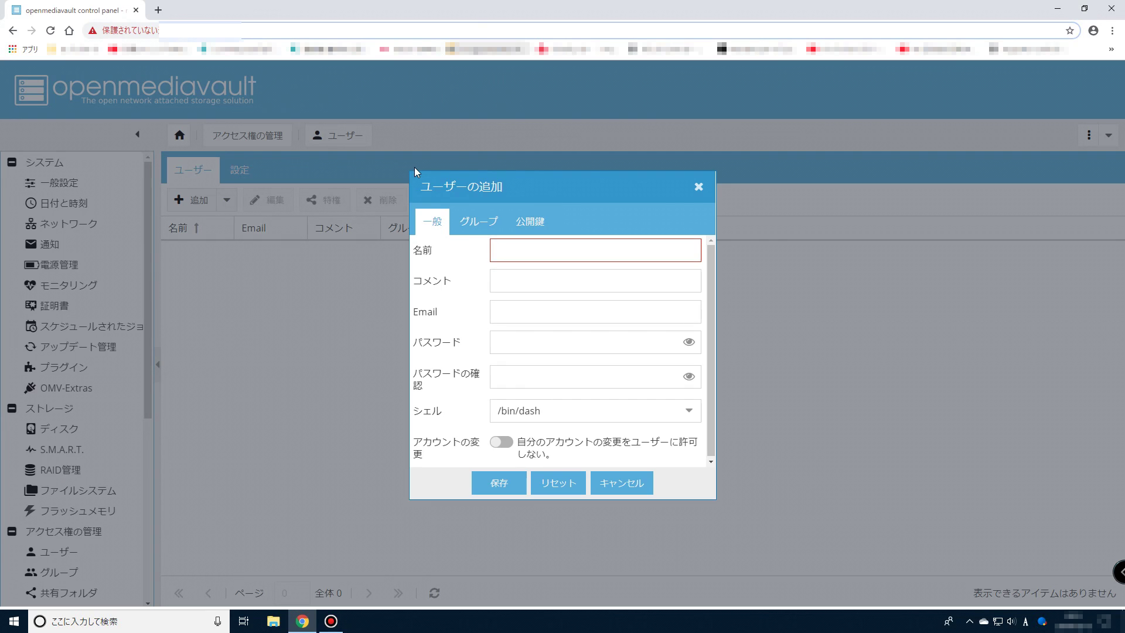
type("admin-pi")
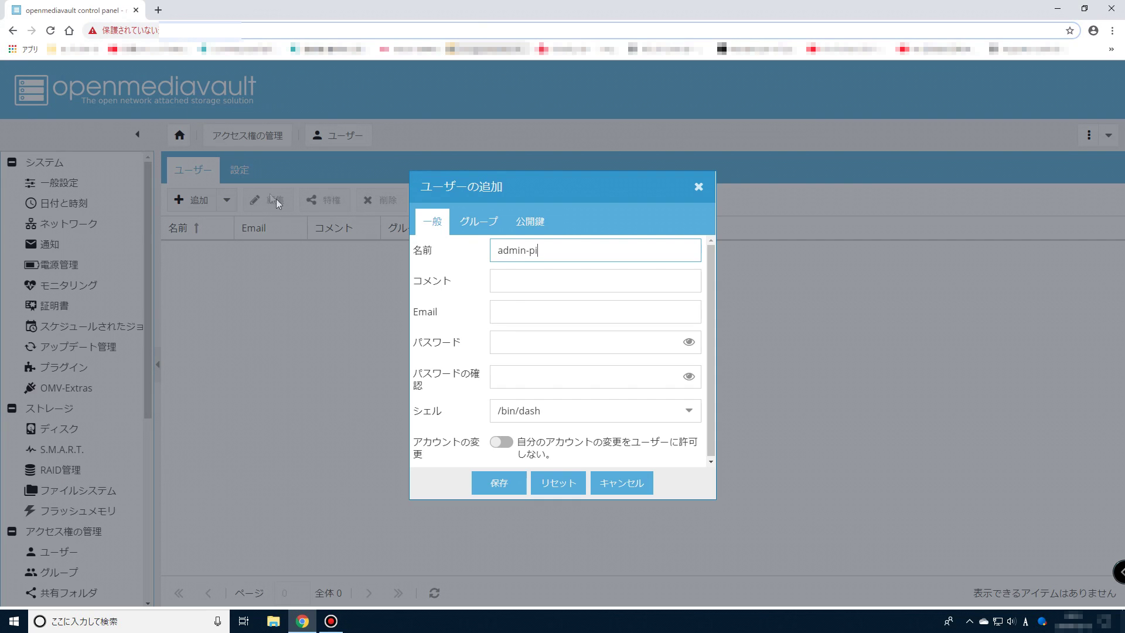
- Enter and confirm the admin-pi account password, save the user, and apply the configuration change
left_click(508, 342)
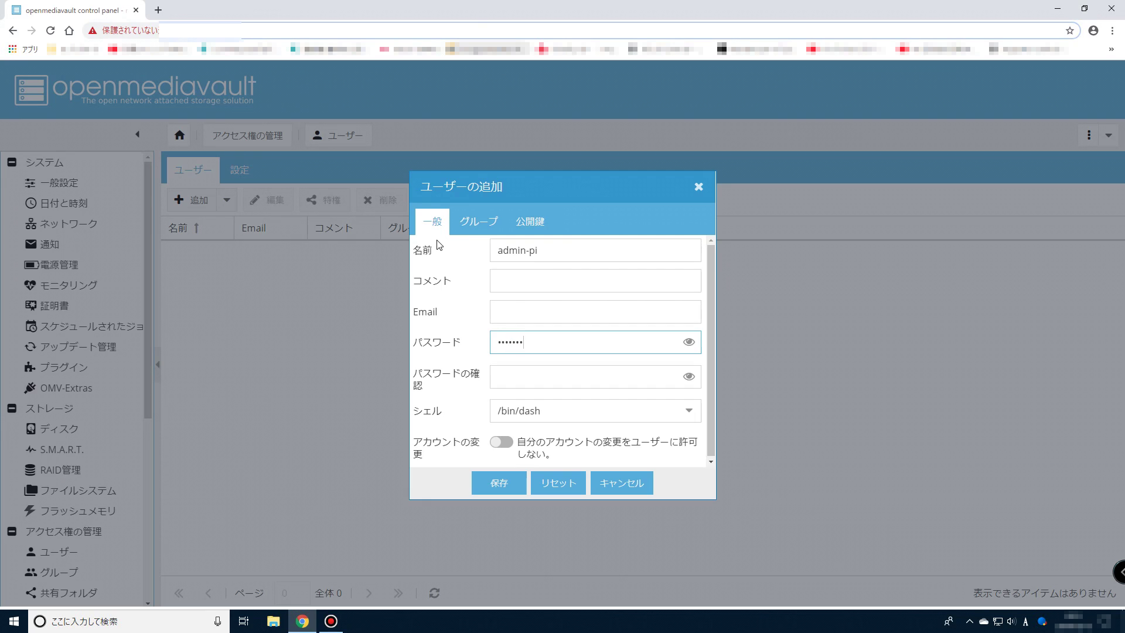
left_click(503, 368)
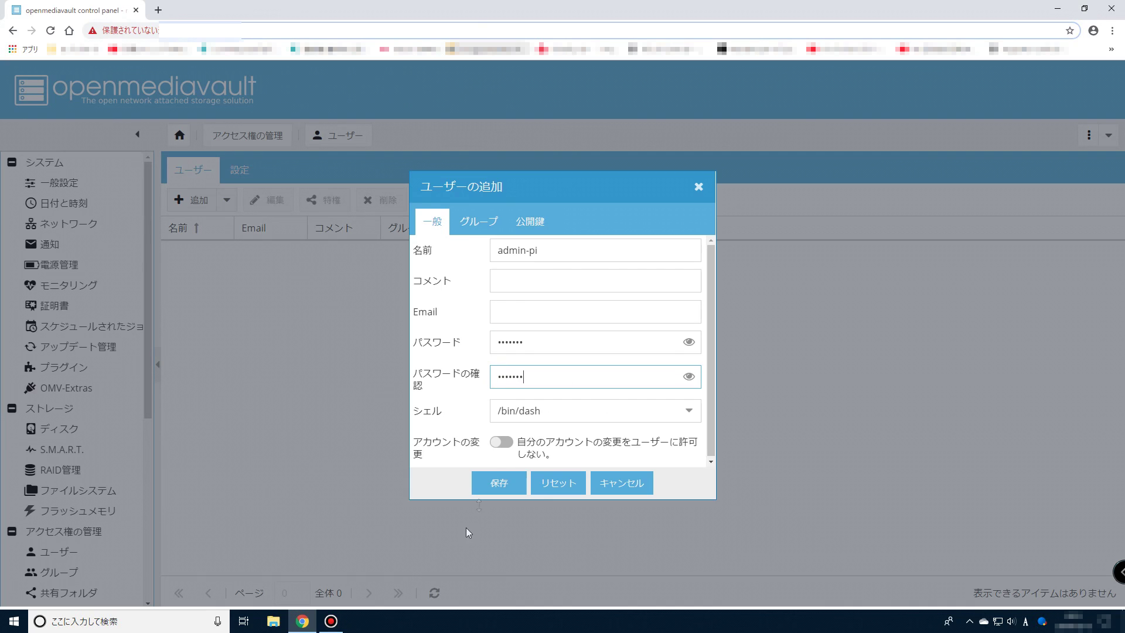
left_click(628, 396)
left_click(492, 485)
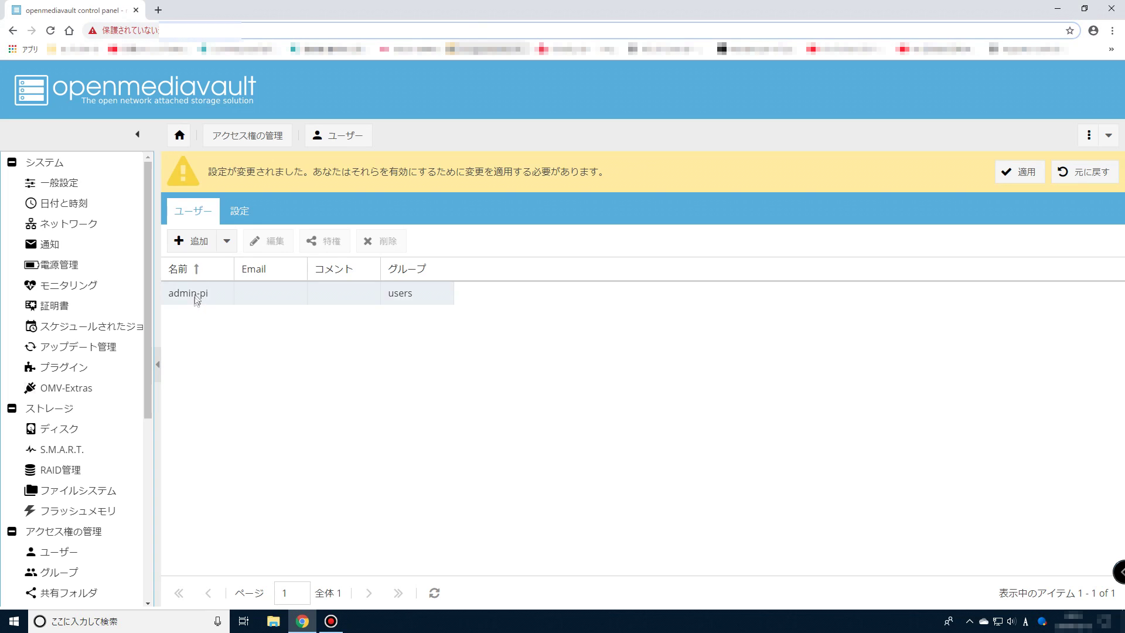
left_click(1020, 176)
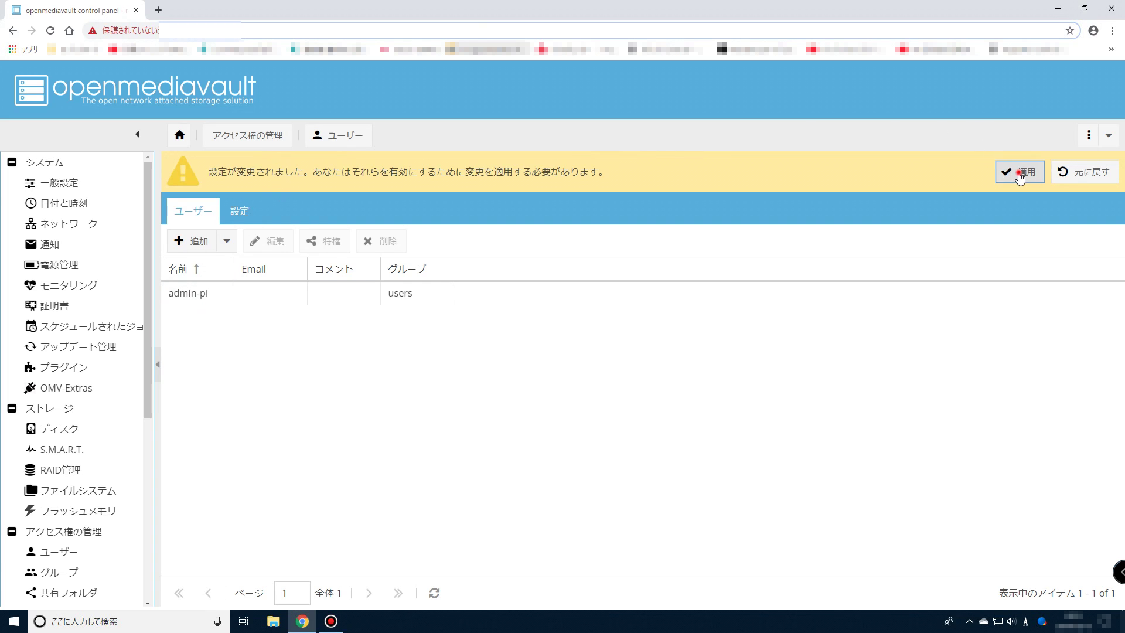
left_click(532, 381)
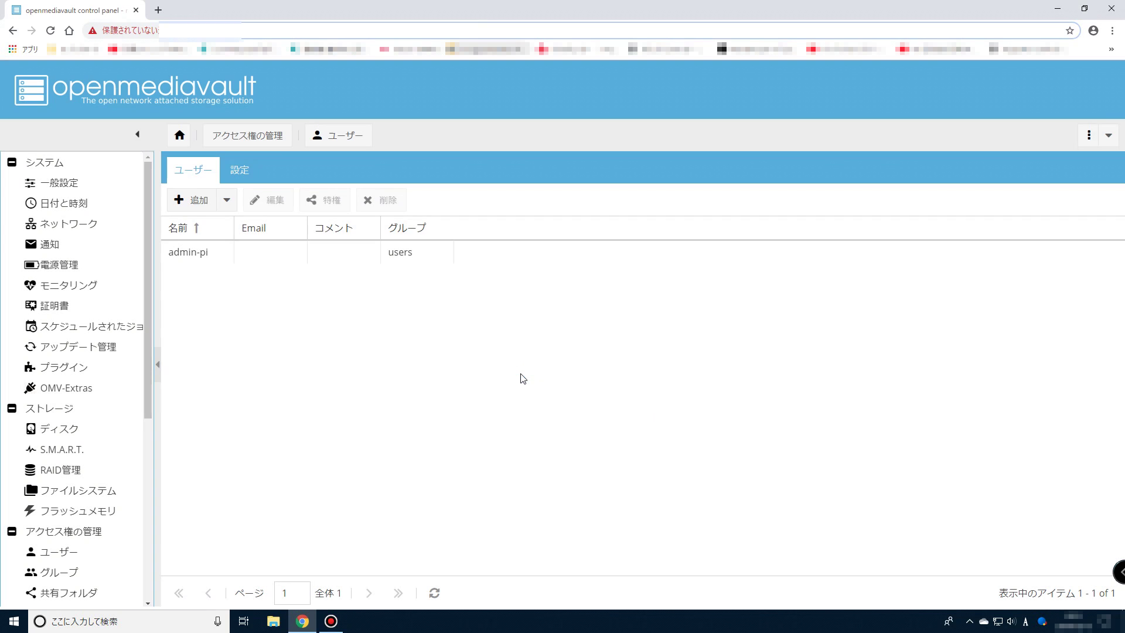
- Grant the admin-pi user read/write privileges on the nas shared folder and save them
left_click(296, 253)
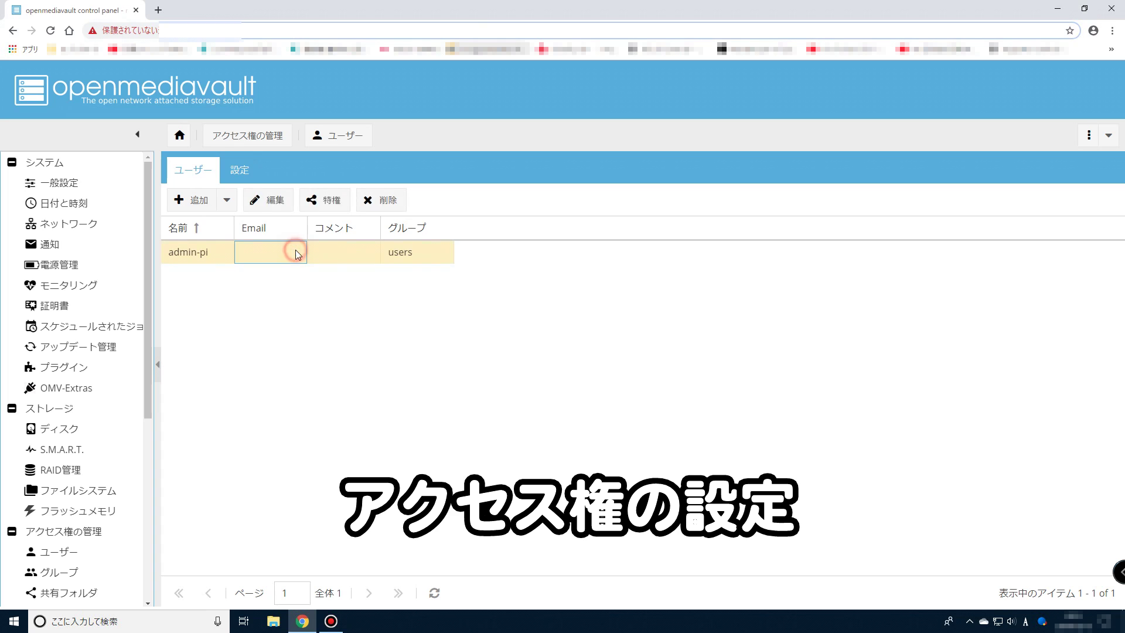
left_click(324, 199)
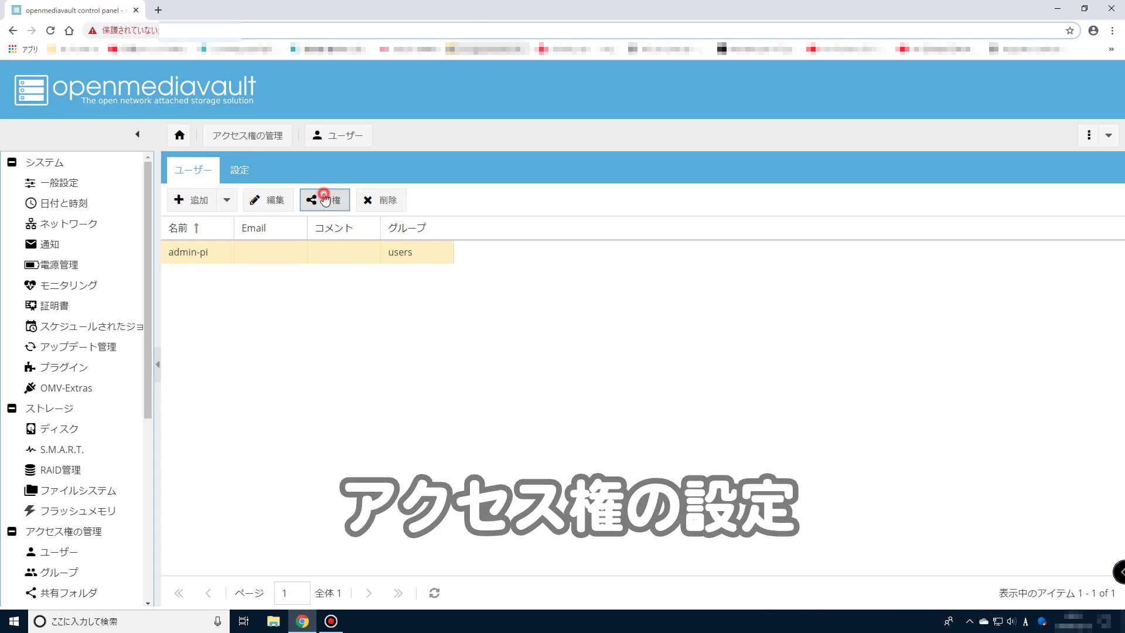
left_click(562, 293)
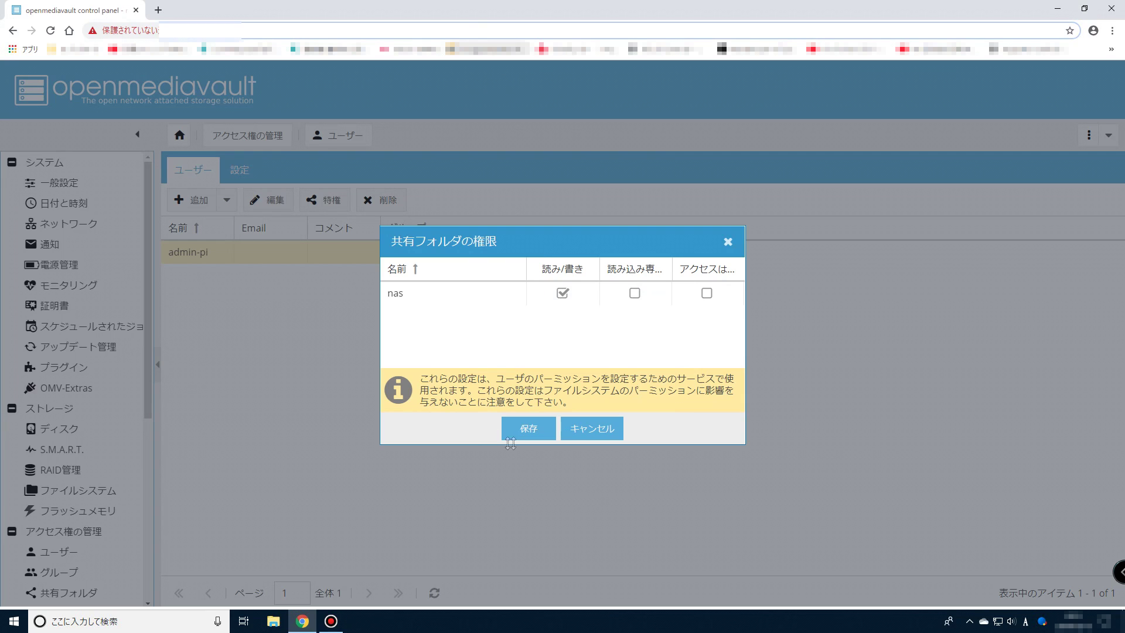
left_click(523, 424)
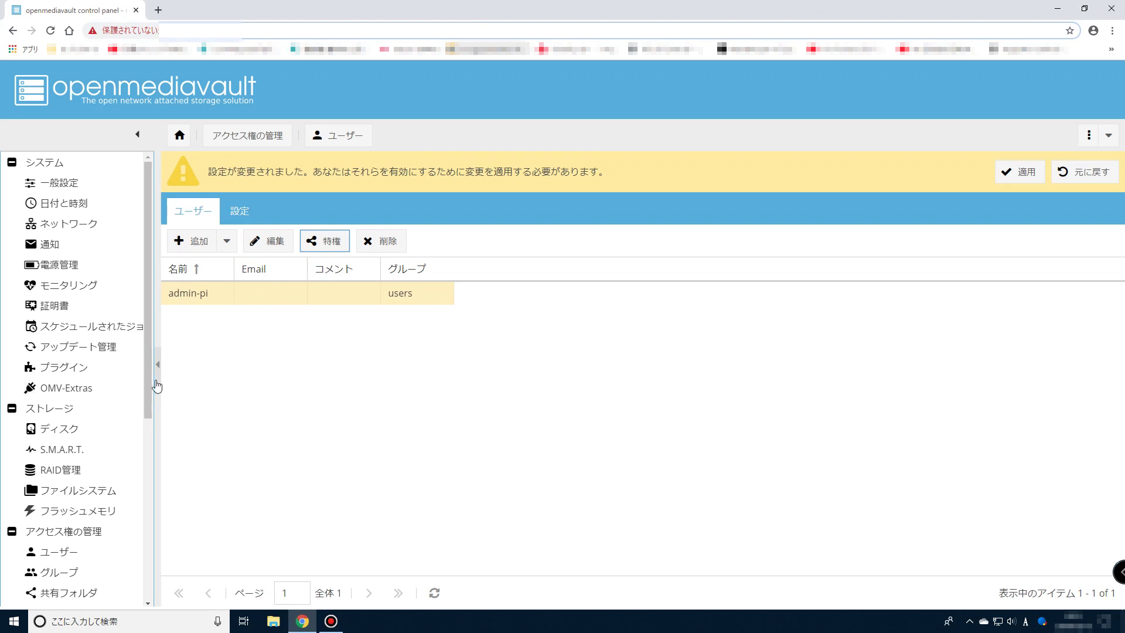
- Open the SMB/CIFS service settings and apply the pending configuration change
left_click_drag(150, 395, 154, 504)
left_click(88, 525)
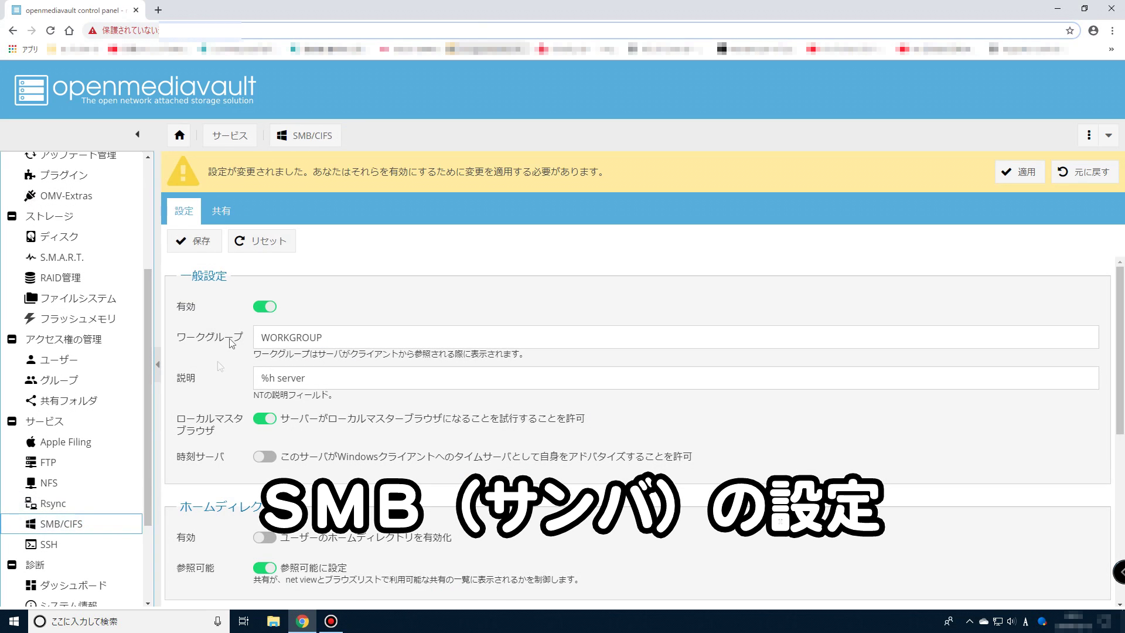
left_click(1019, 172)
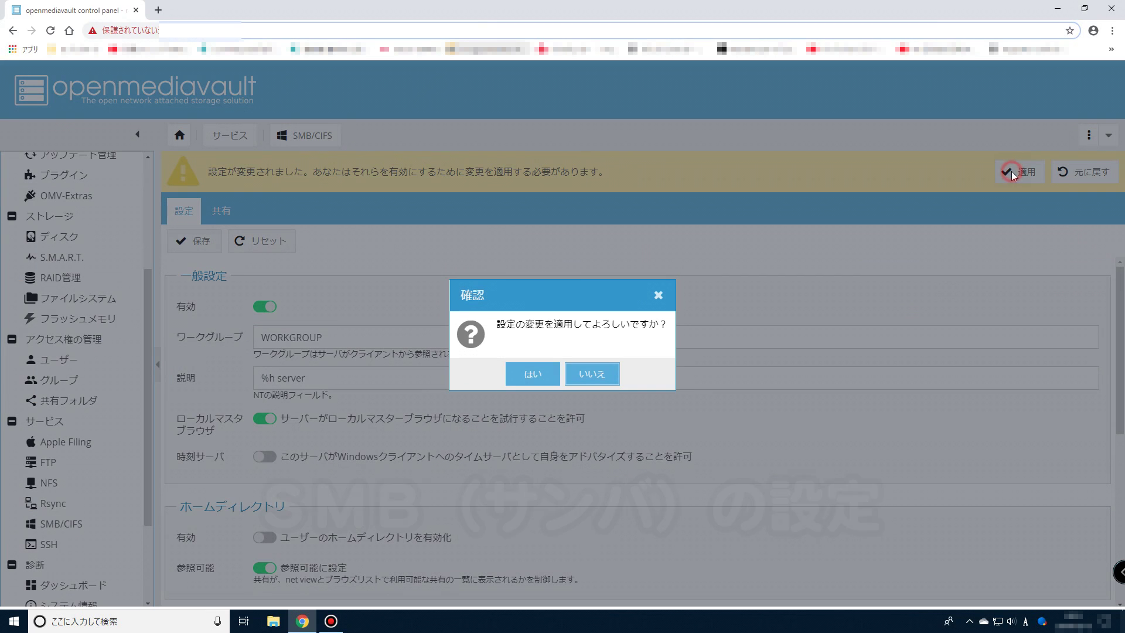
left_click(537, 372)
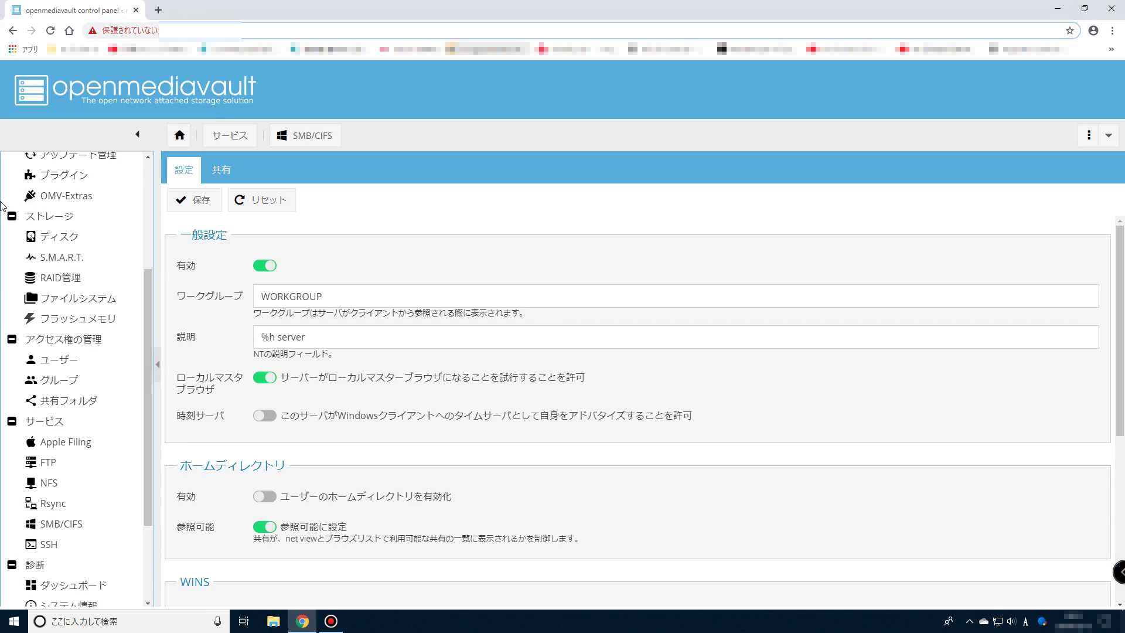
- Add an SMB/CIFS share for the shared folder nas [on ssd, nas/], save it, and apply the configuration change
left_click(219, 166)
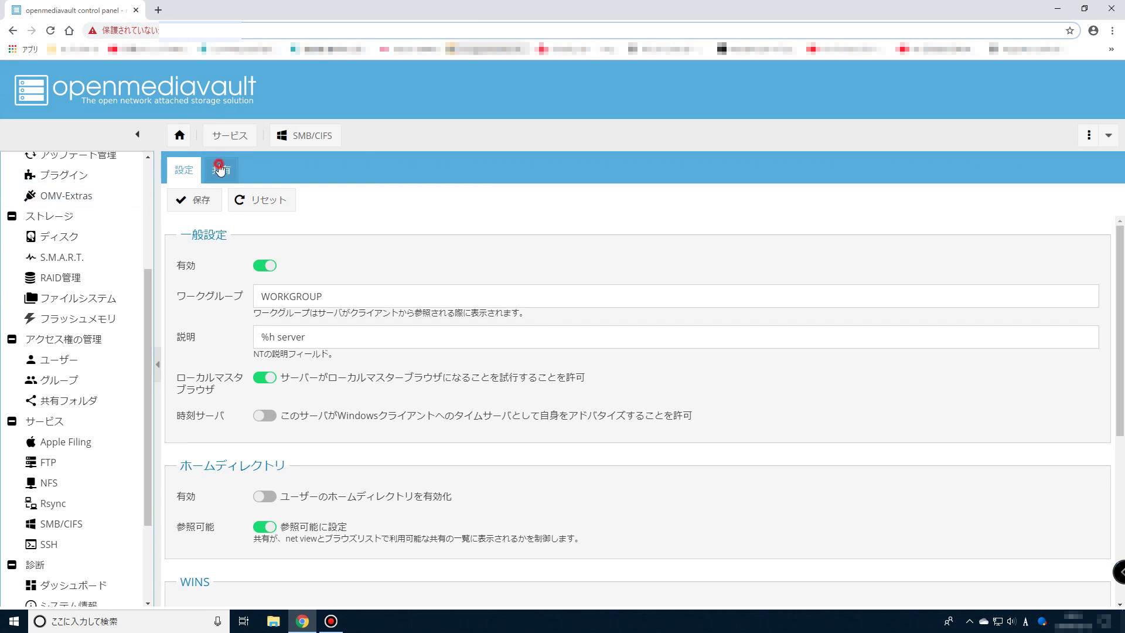
left_click(191, 199)
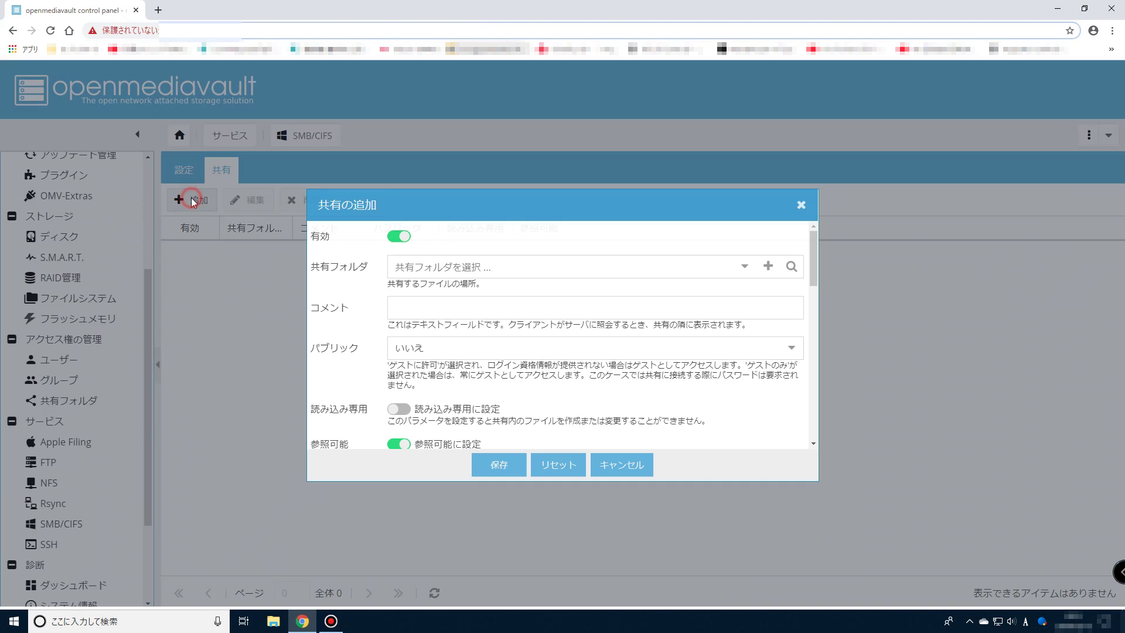
left_click(746, 266)
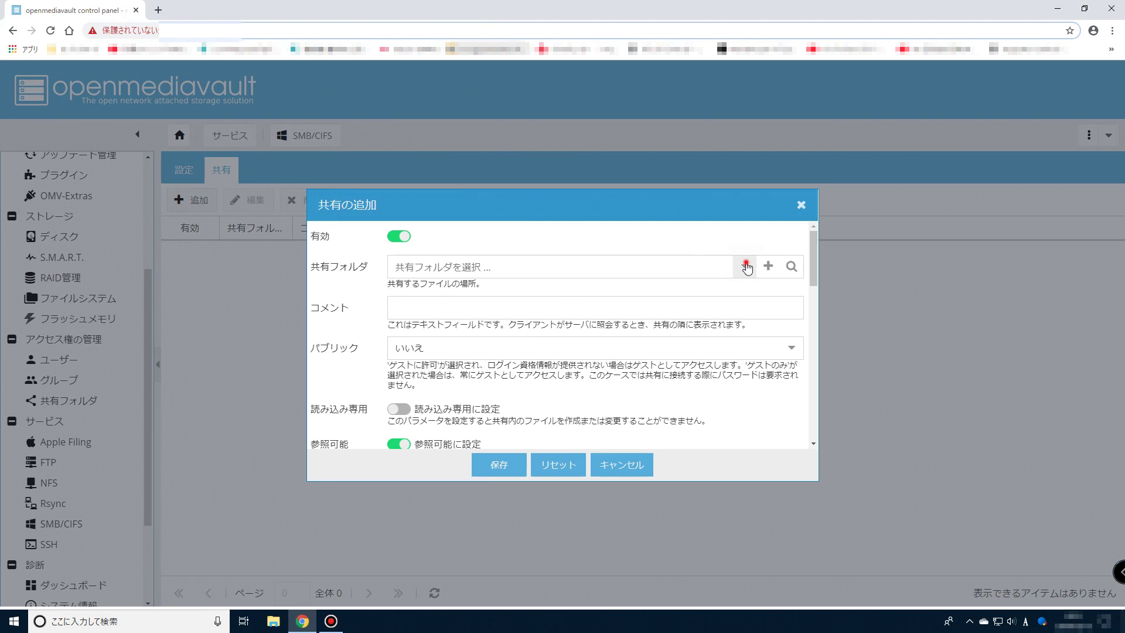
left_click(723, 293)
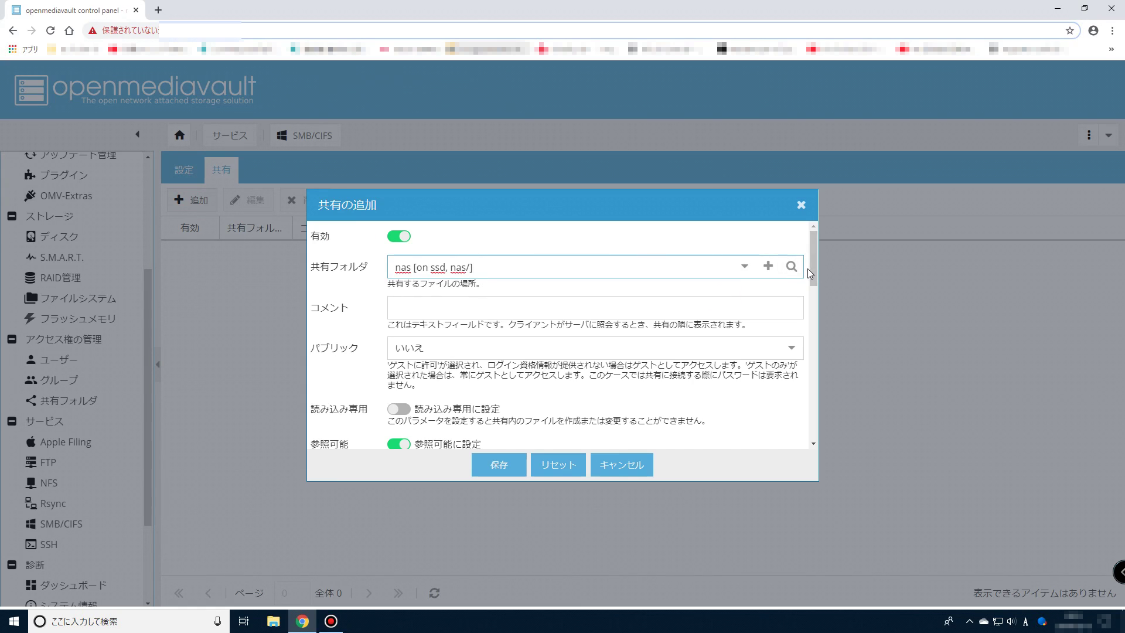
left_click_drag(810, 270, 785, 444)
left_click(495, 466)
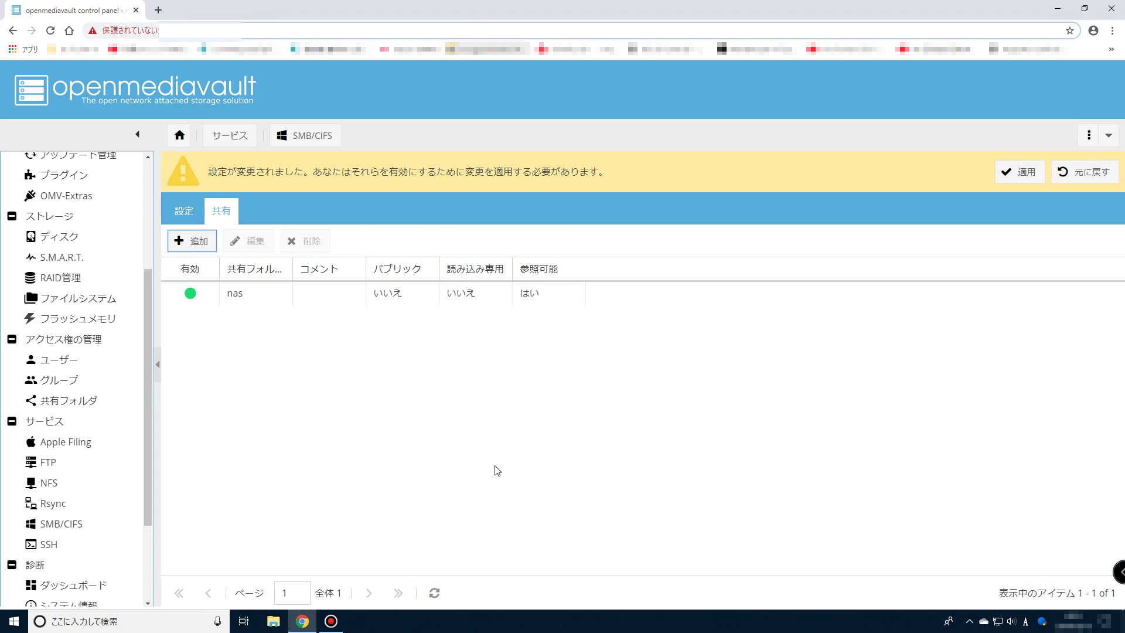
left_click(1008, 176)
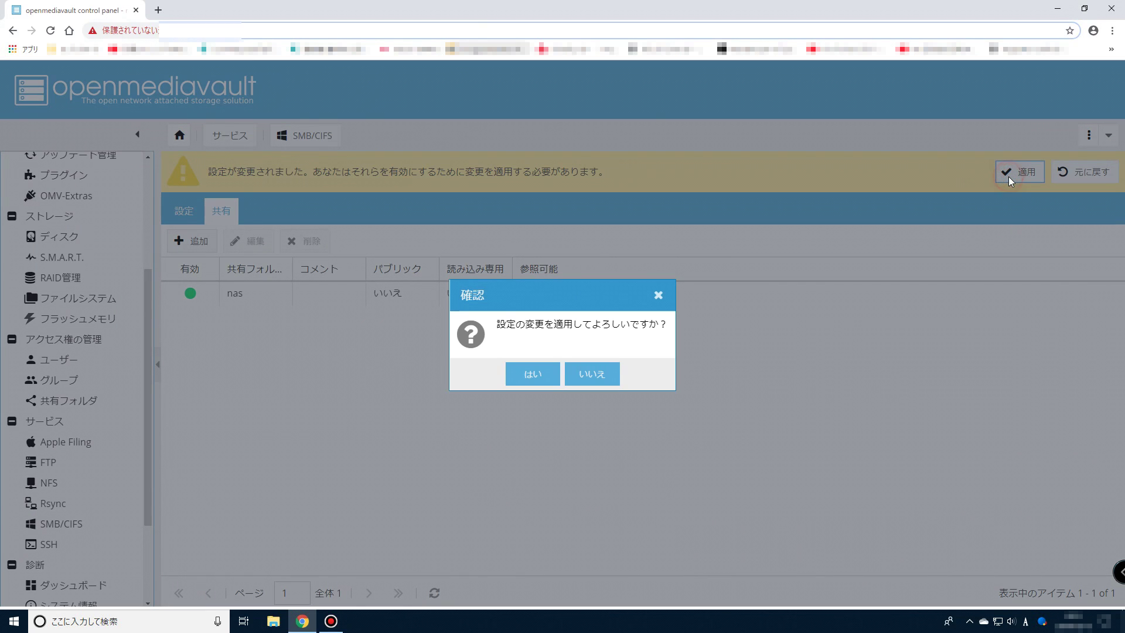
left_click(528, 376)
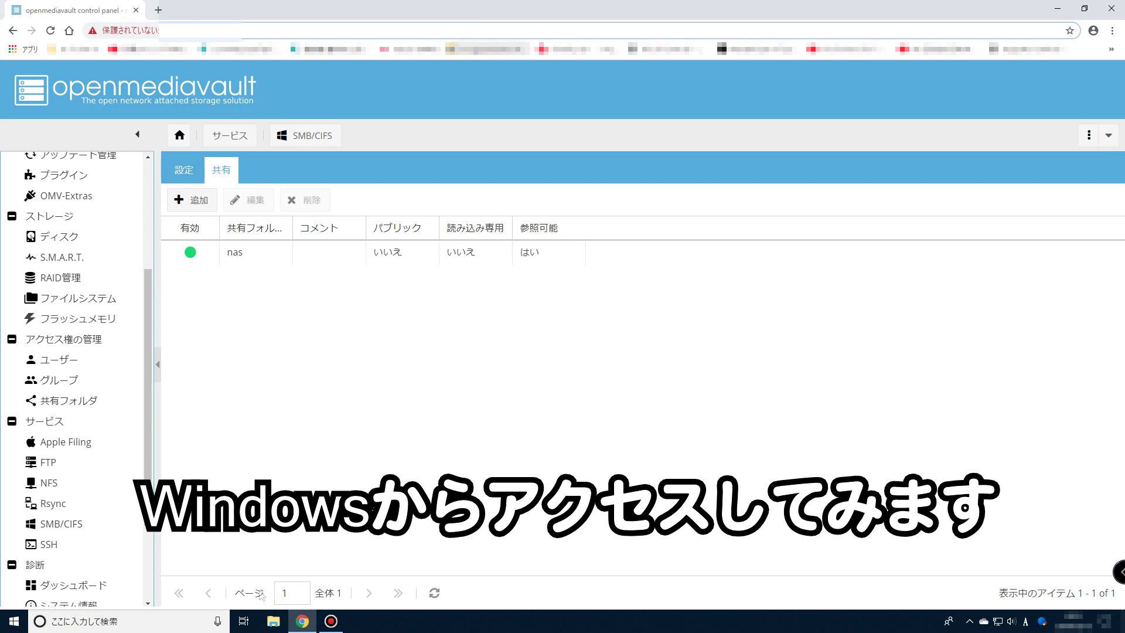
- Switch to File Explorer and connect to the NAS at the network address \\192.168.1.26
left_click(273, 621)
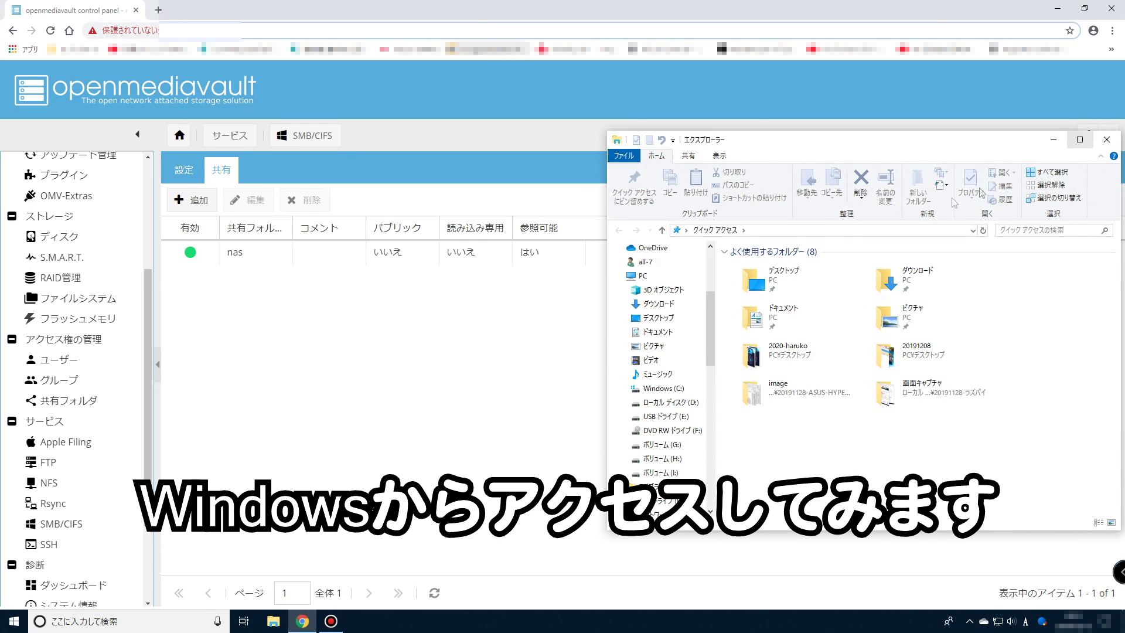
left_click(781, 228)
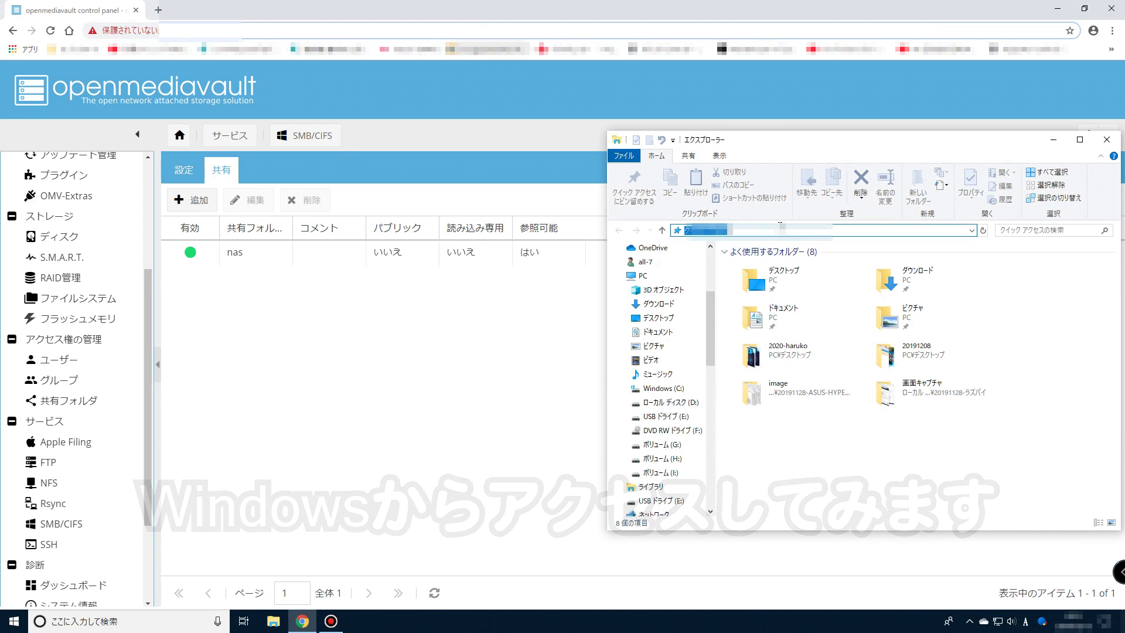
type("\\\\192.16")
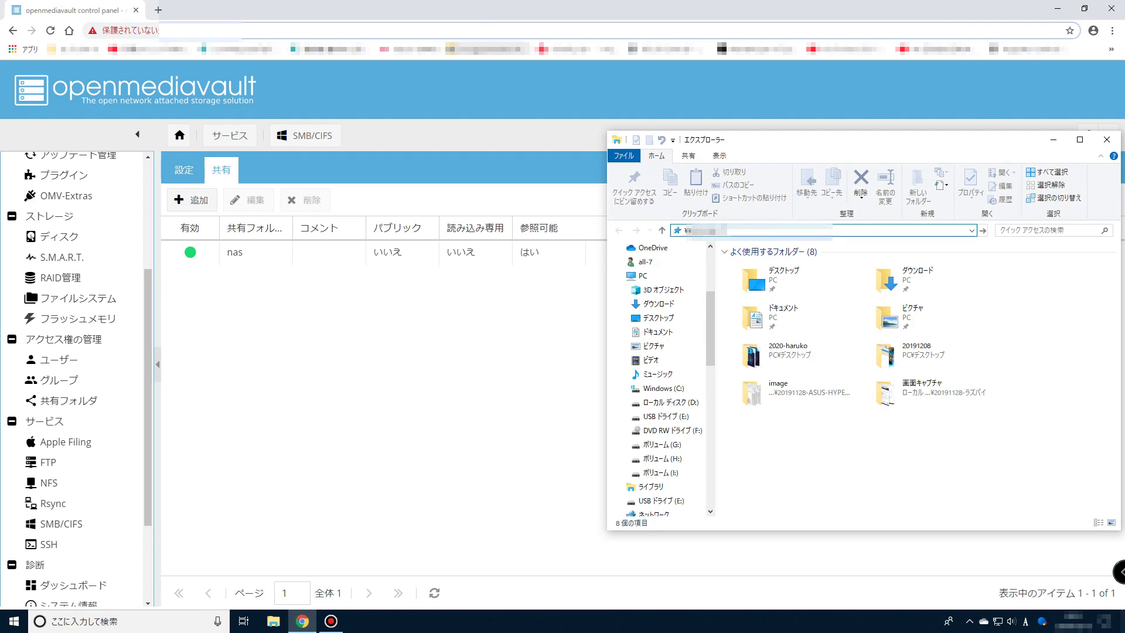
key("Return")
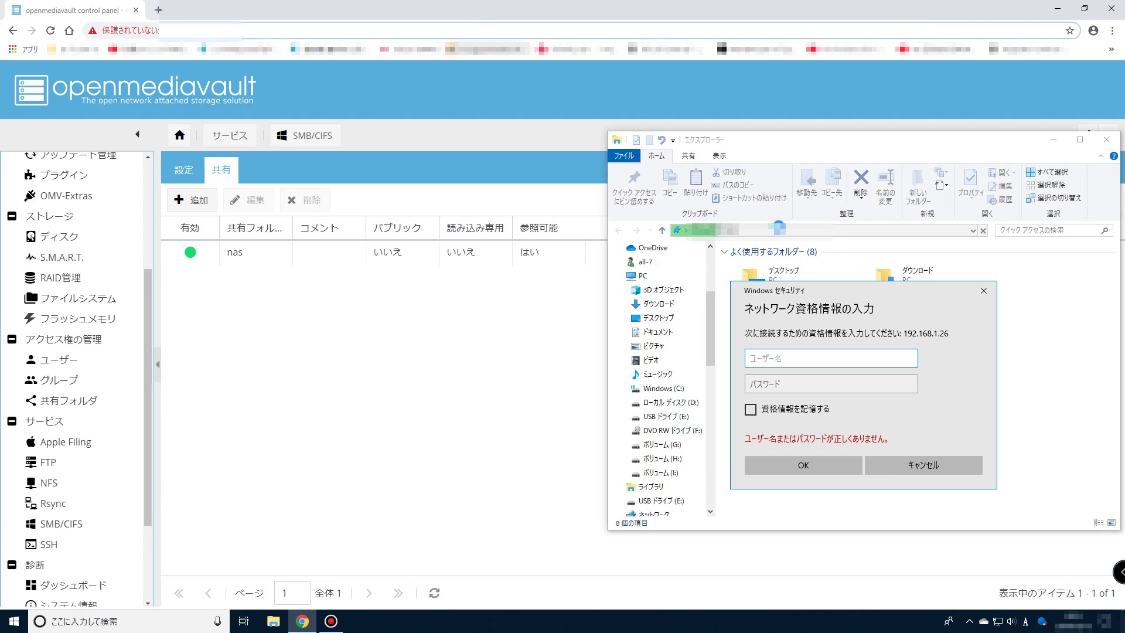
- Sign in to the NAS as admin-pi with the account password, choosing to remember the credentials
type("adm")
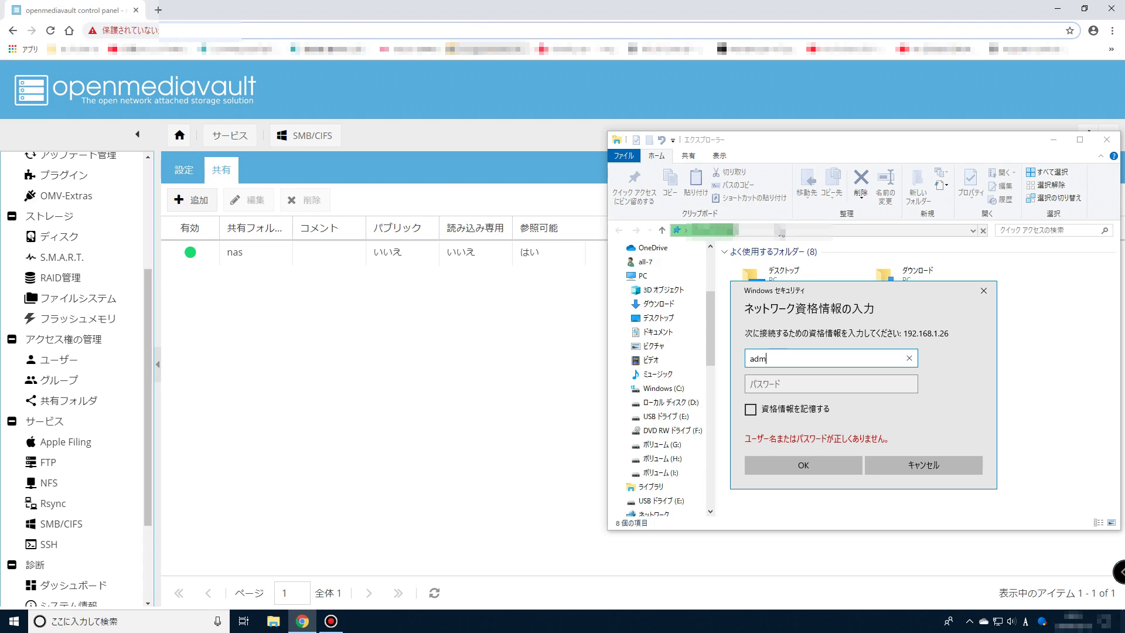
type("in-pi")
left_click(831, 384)
type("*******")
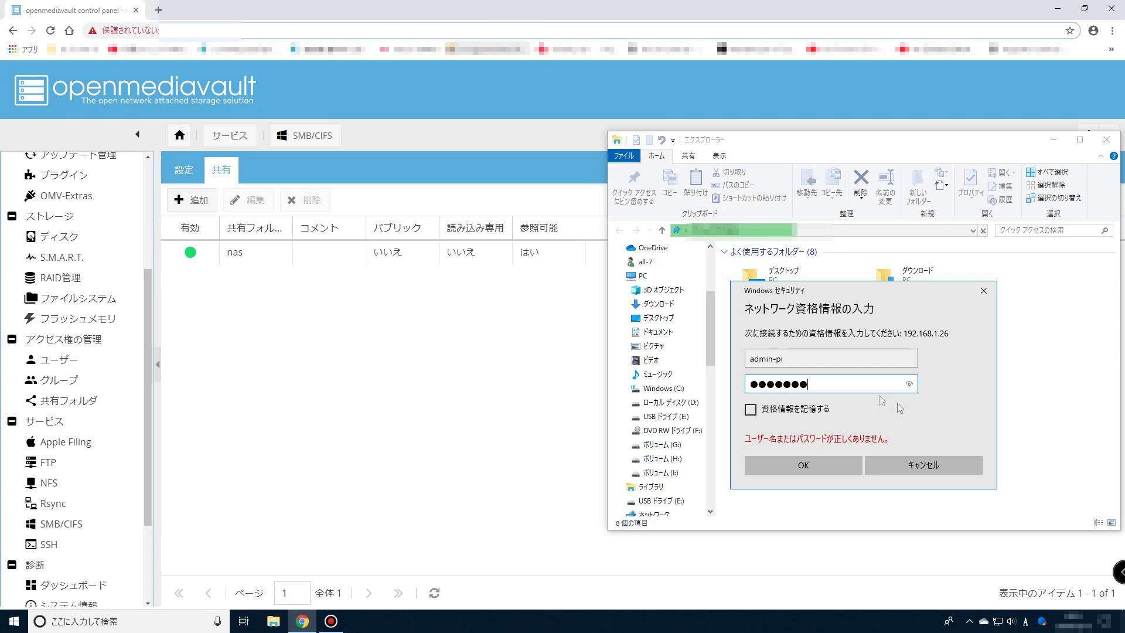
left_click(750, 409)
left_click(783, 465)
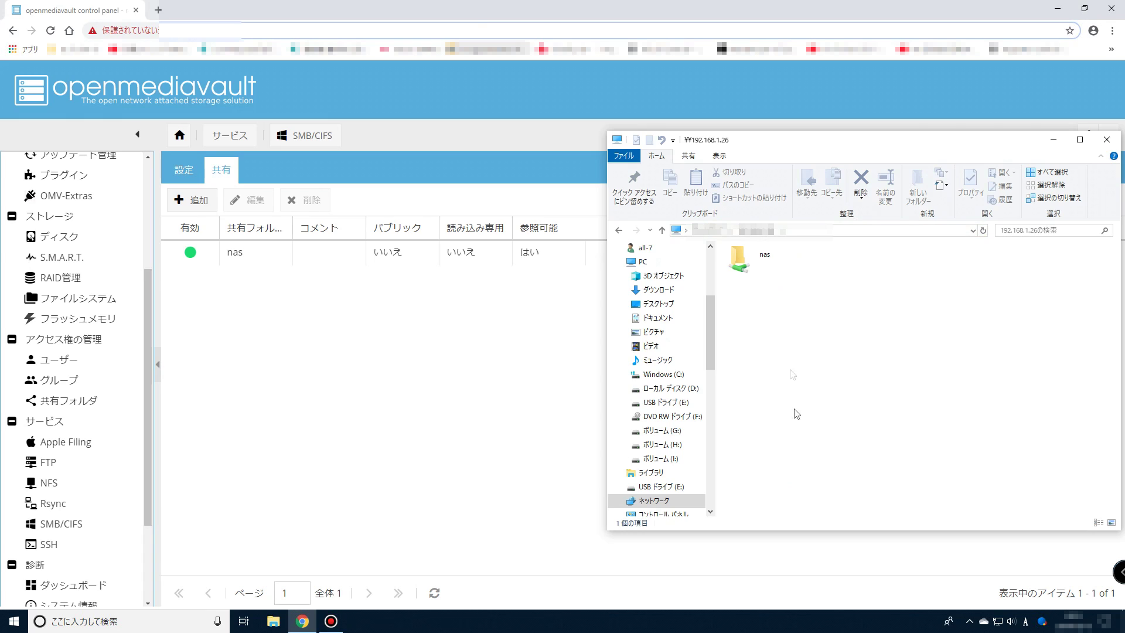
- Open the nas shared folder on the NAS
left_click(739, 258)
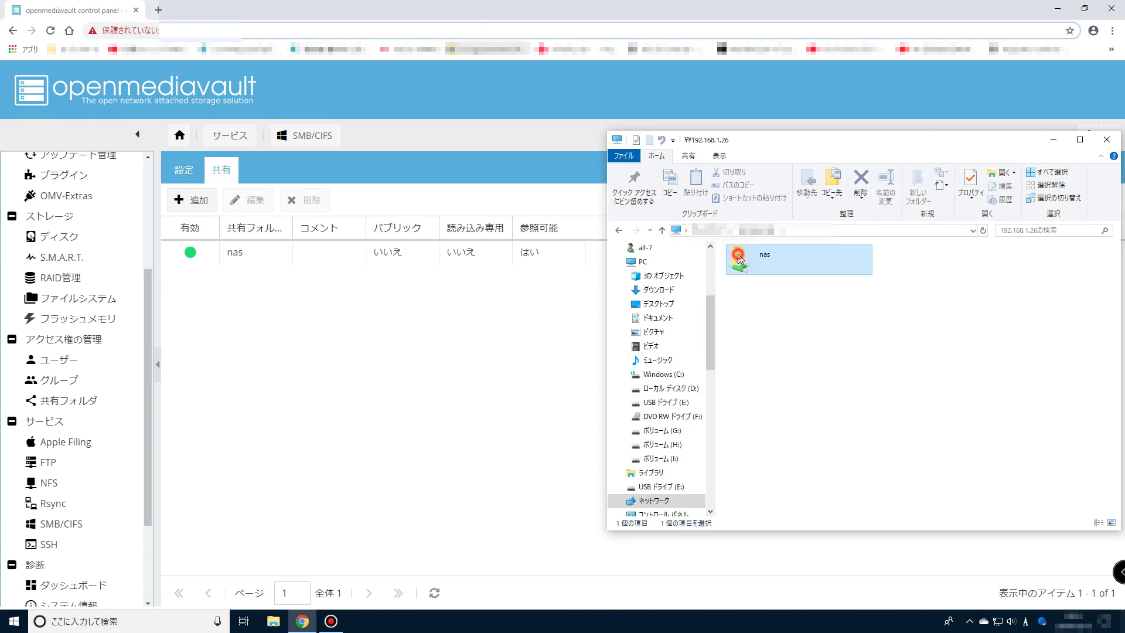
double_click(739, 258)
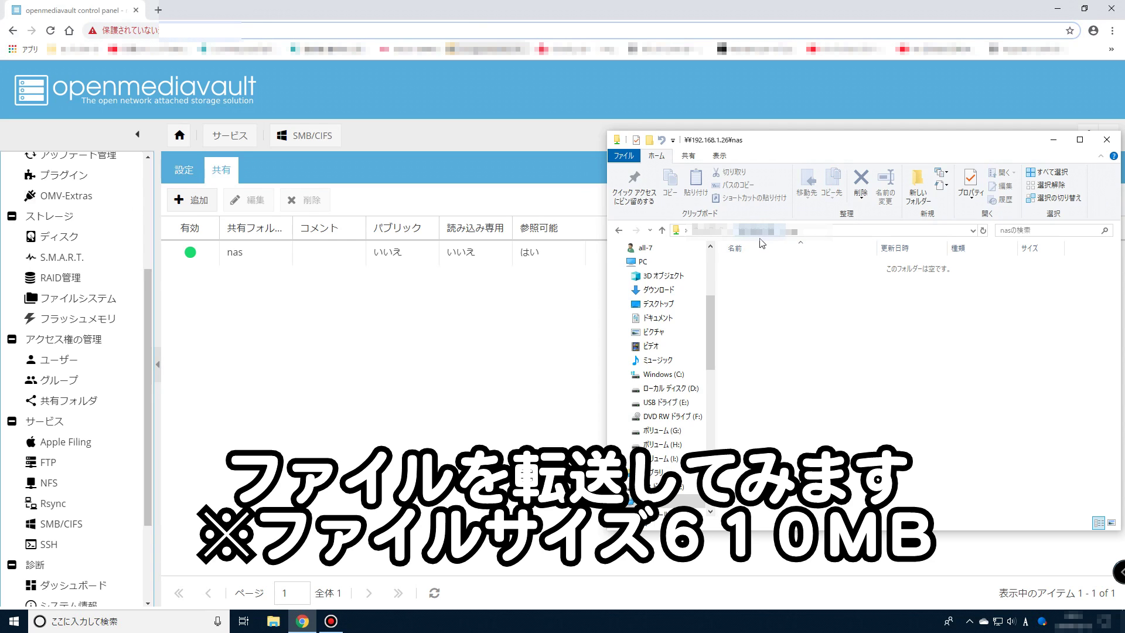
right_click(763, 312)
left_click(763, 312)
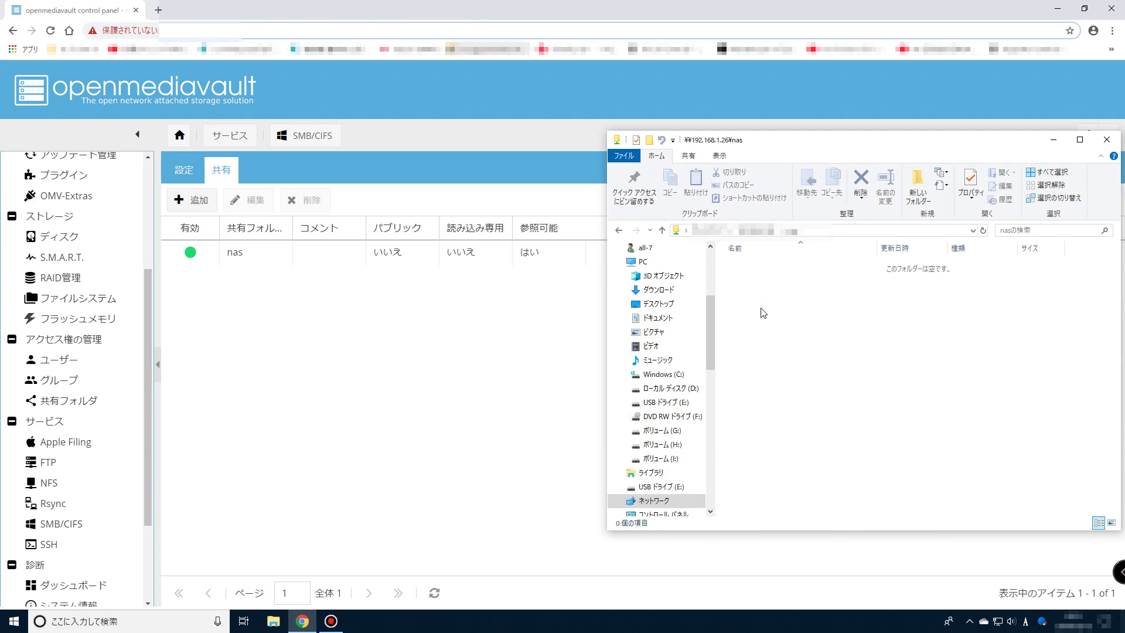
- Copy iZotope_RX_7_Audio_Editor_7_01.exe from the ダウンロード folder into the nas shared folder at \\192.168.1.26\nas
left_click(670, 293)
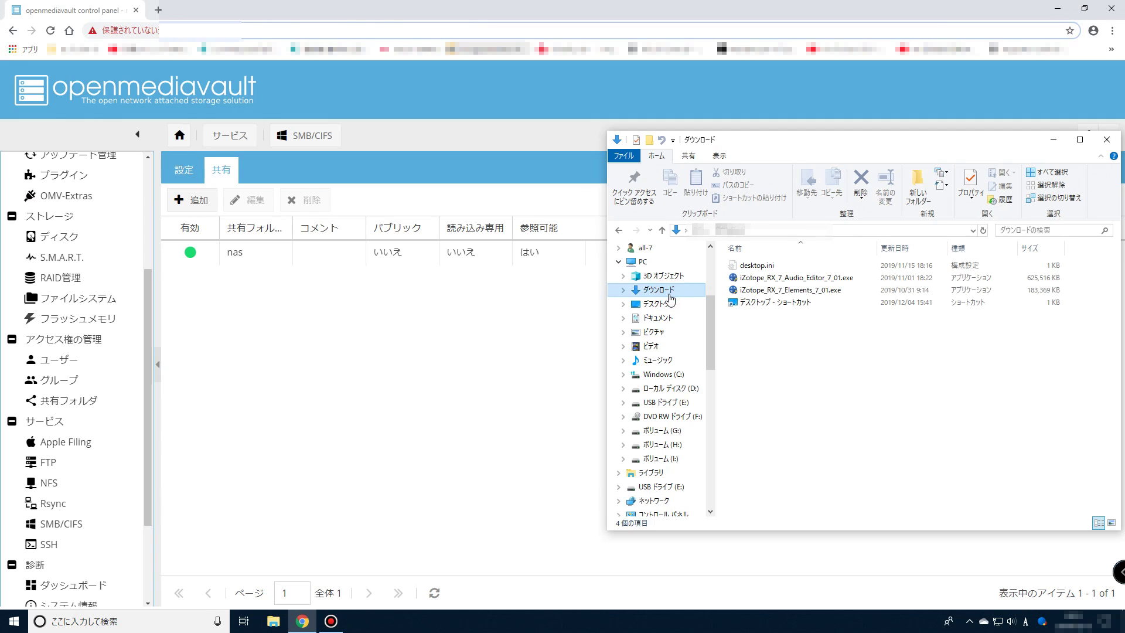
left_click(755, 279)
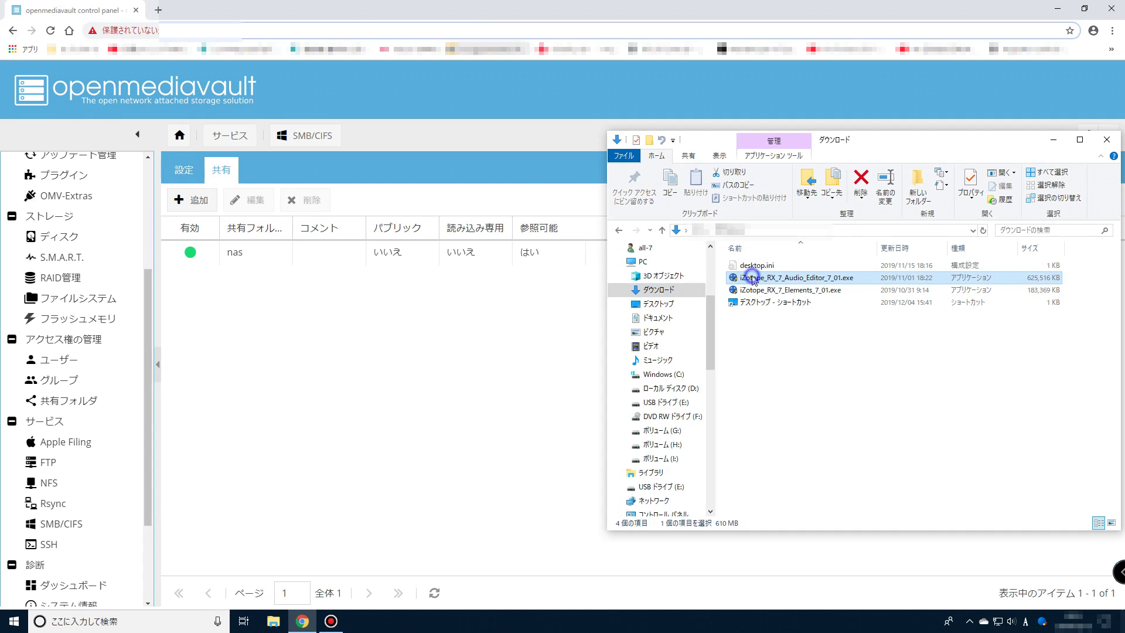
right_click(755, 279)
left_click(781, 452)
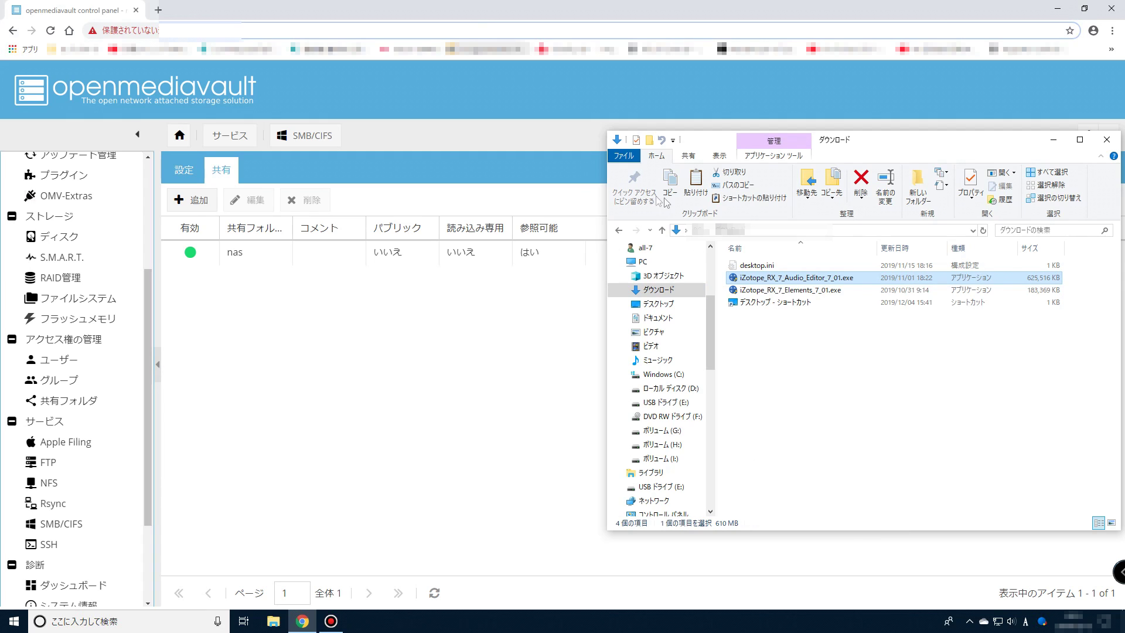
left_click(620, 230)
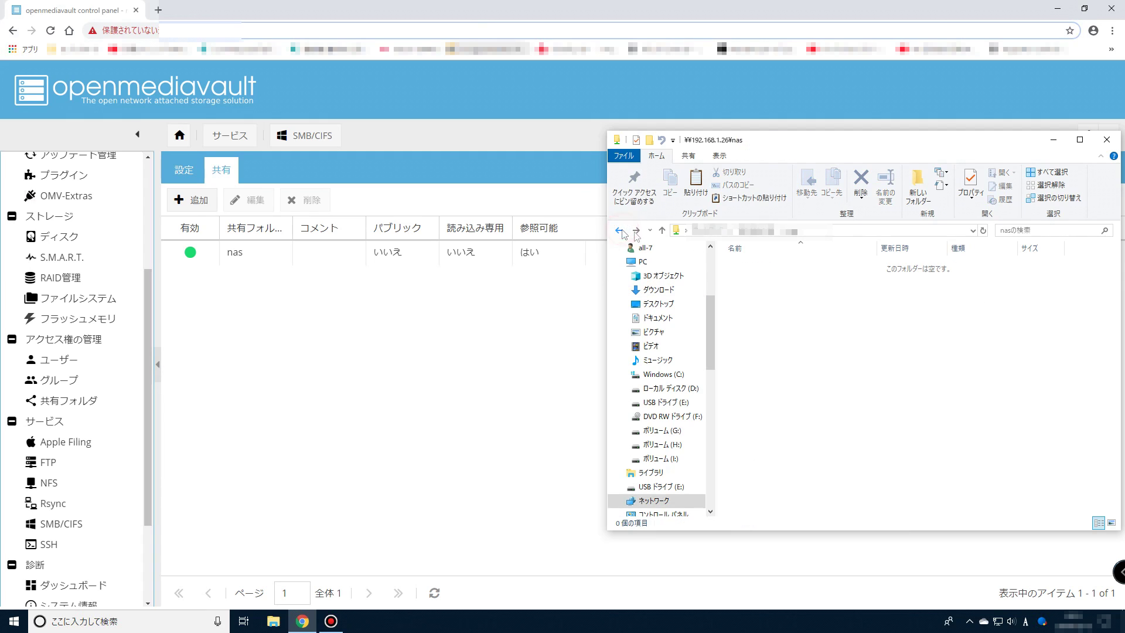
right_click(807, 333)
left_click(841, 416)
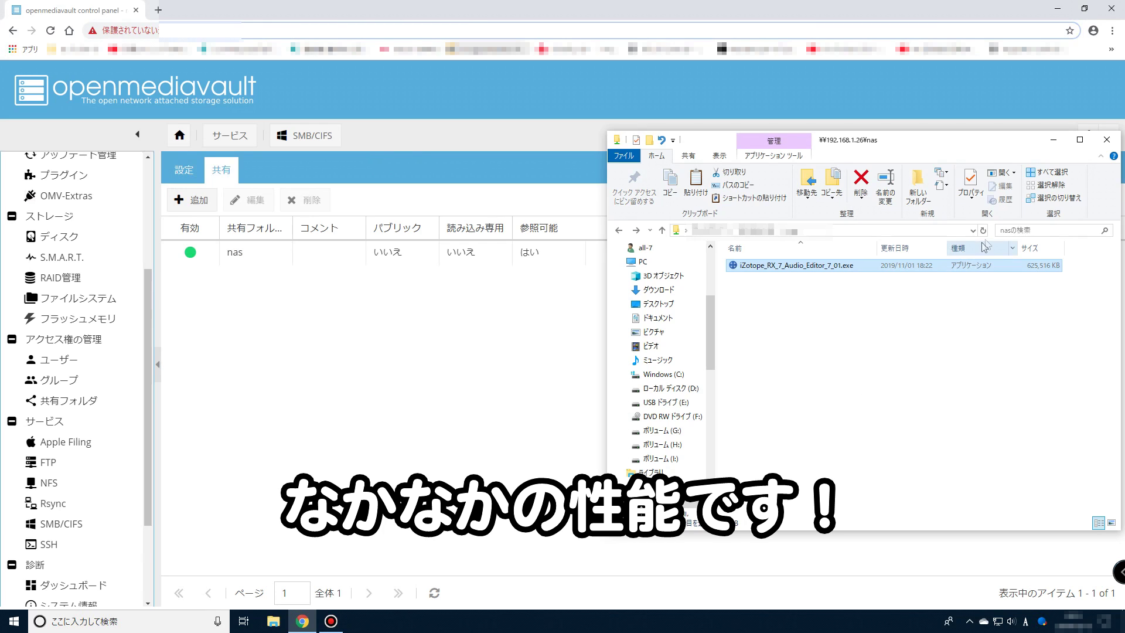
- Create a desktop shortcut to the nas share on \\192.168.1.26 and close File Explorer
left_click(751, 230)
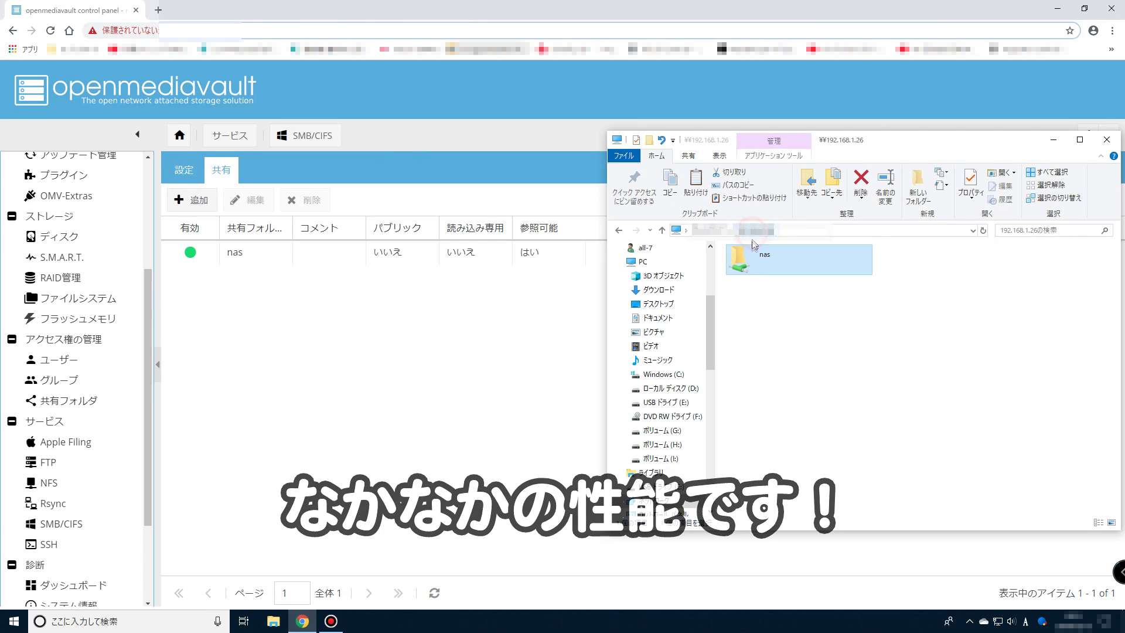
right_click(757, 267)
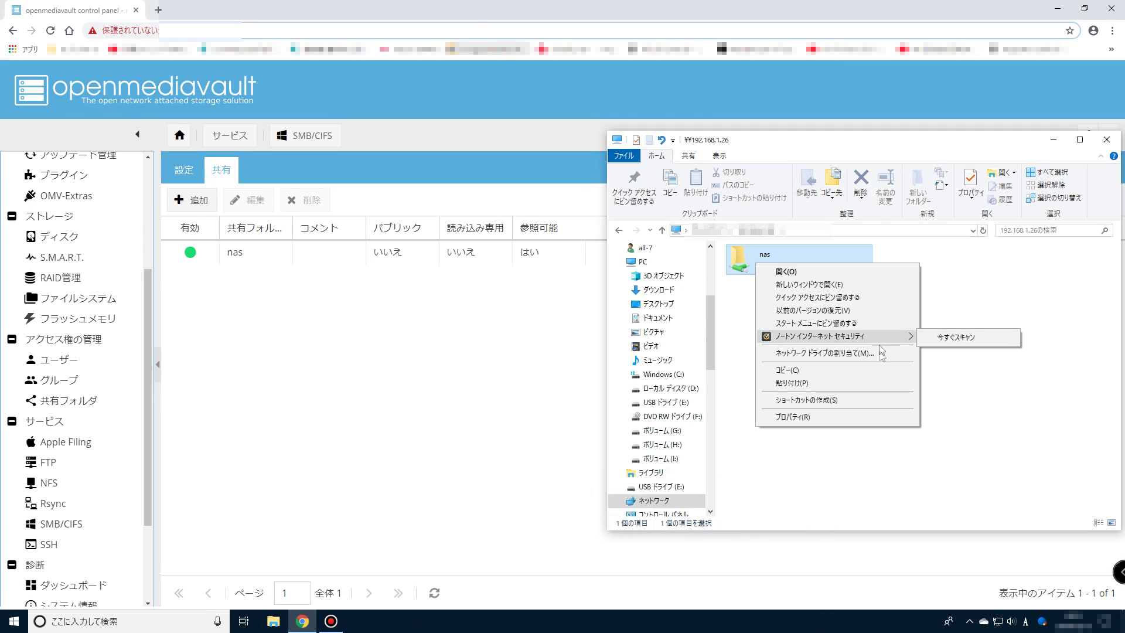
left_click(872, 400)
left_click(579, 310)
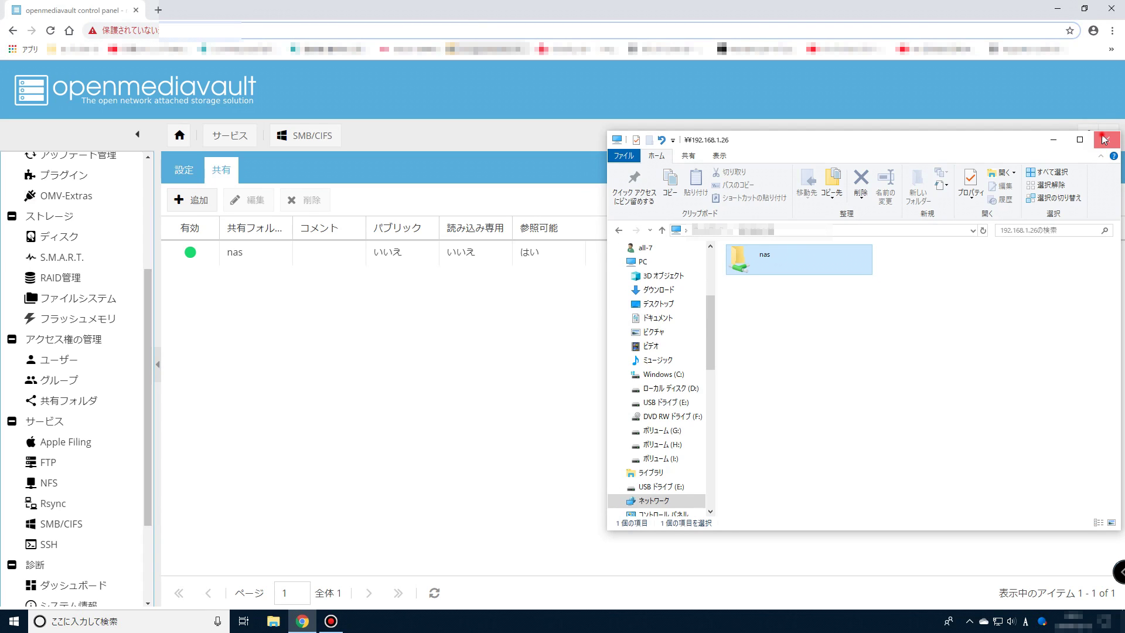
left_click(1104, 139)
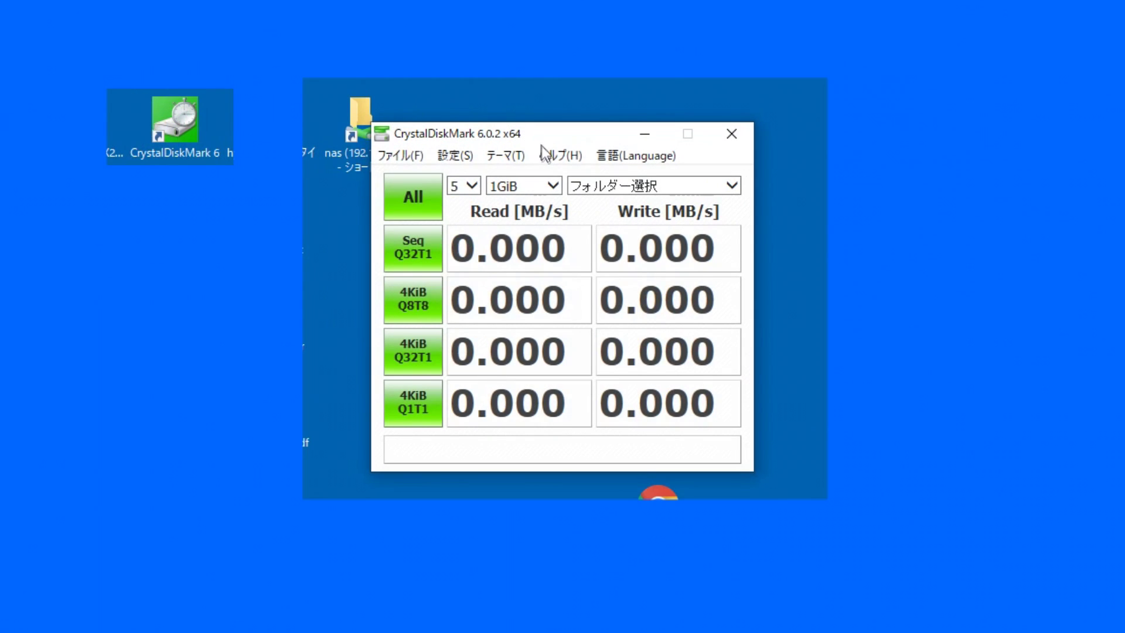
- Switch to CrystalDiskMark, choose the nas network folder as the test target, and run all benchmarks with 5 passes at 1GiB
left_click(654, 187)
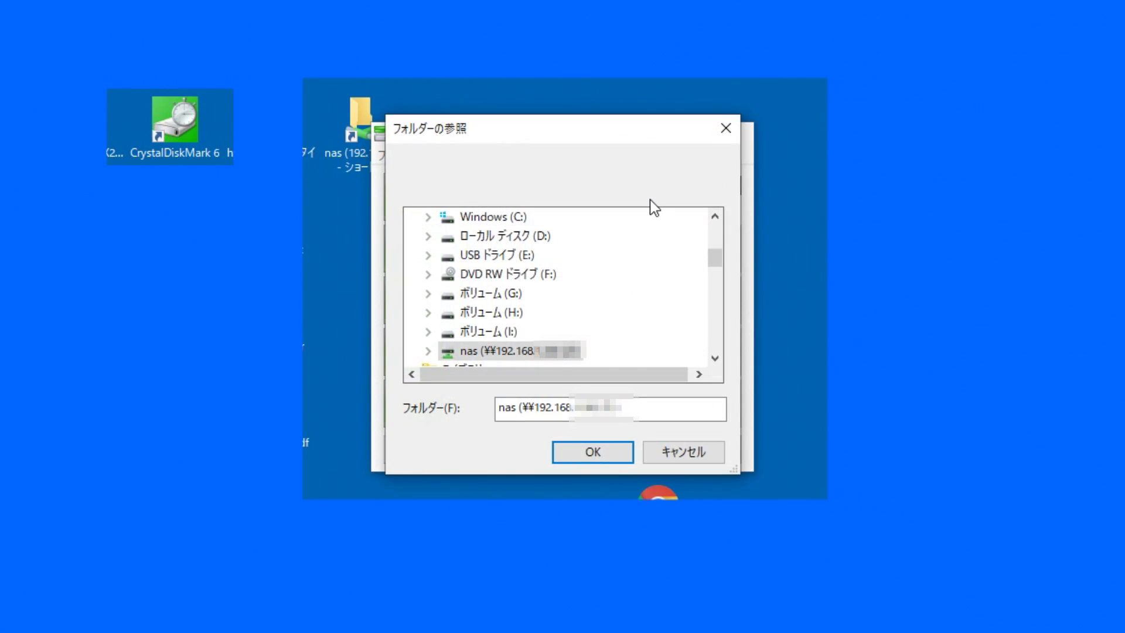
left_click(582, 451)
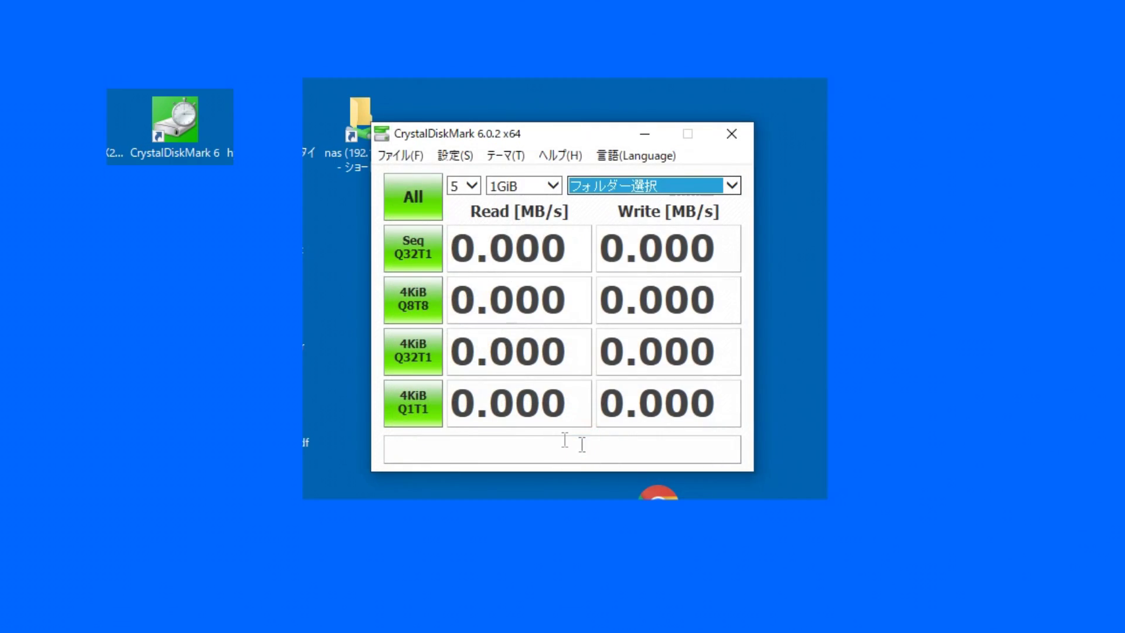
left_click(412, 199)
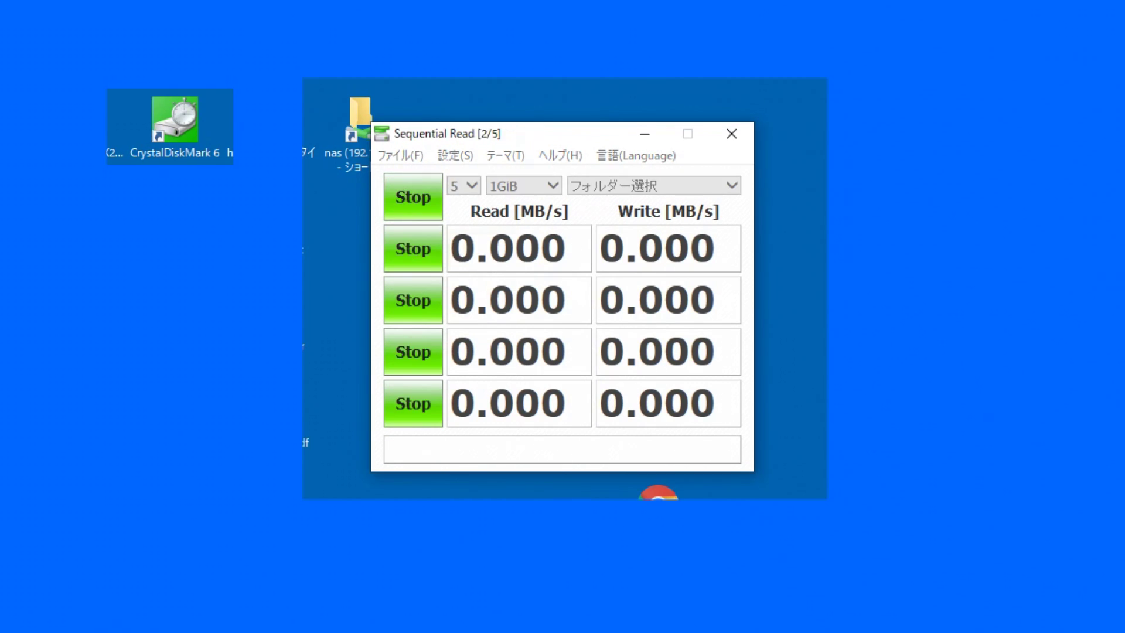